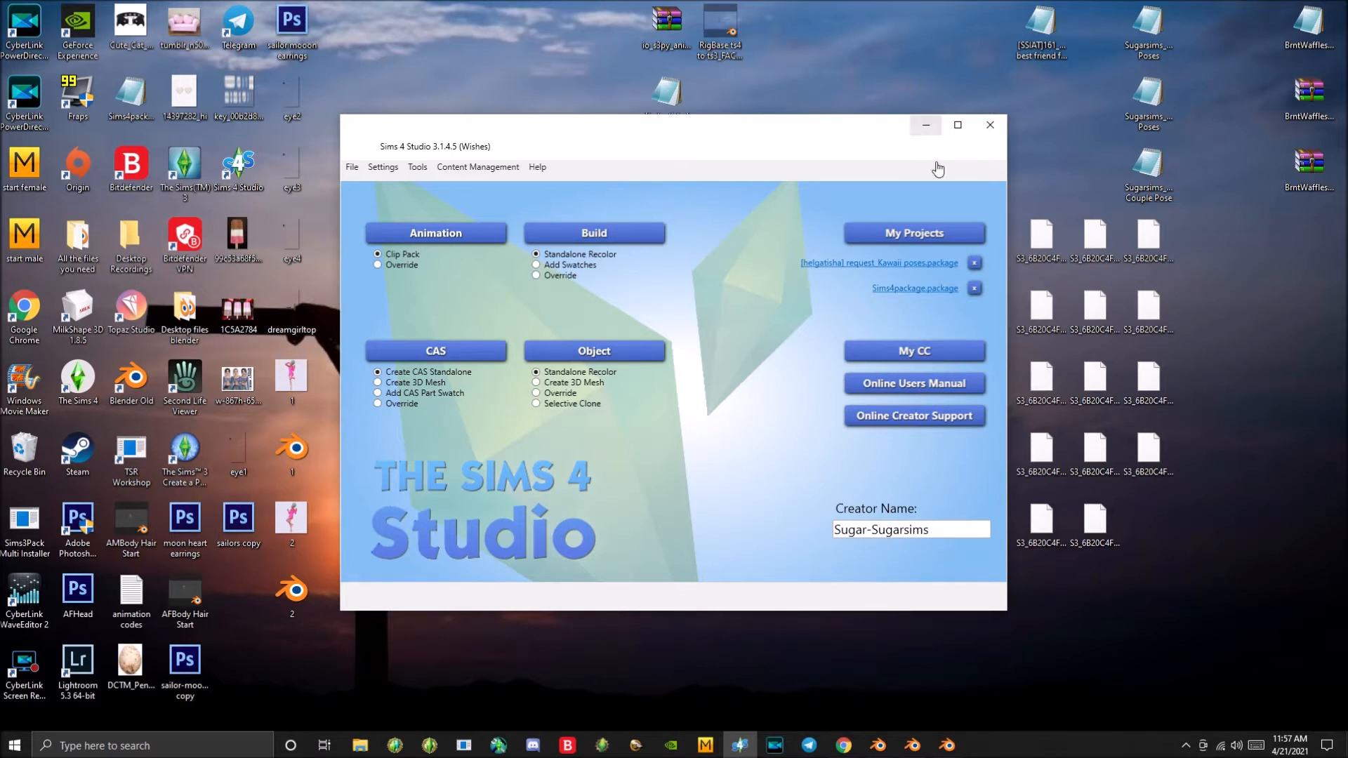
Put Sims 4 Studio aside and look at the animation add-on archive and the Kawaii poses package on the desktop
left_click(925, 126)
left_click(660, 53)
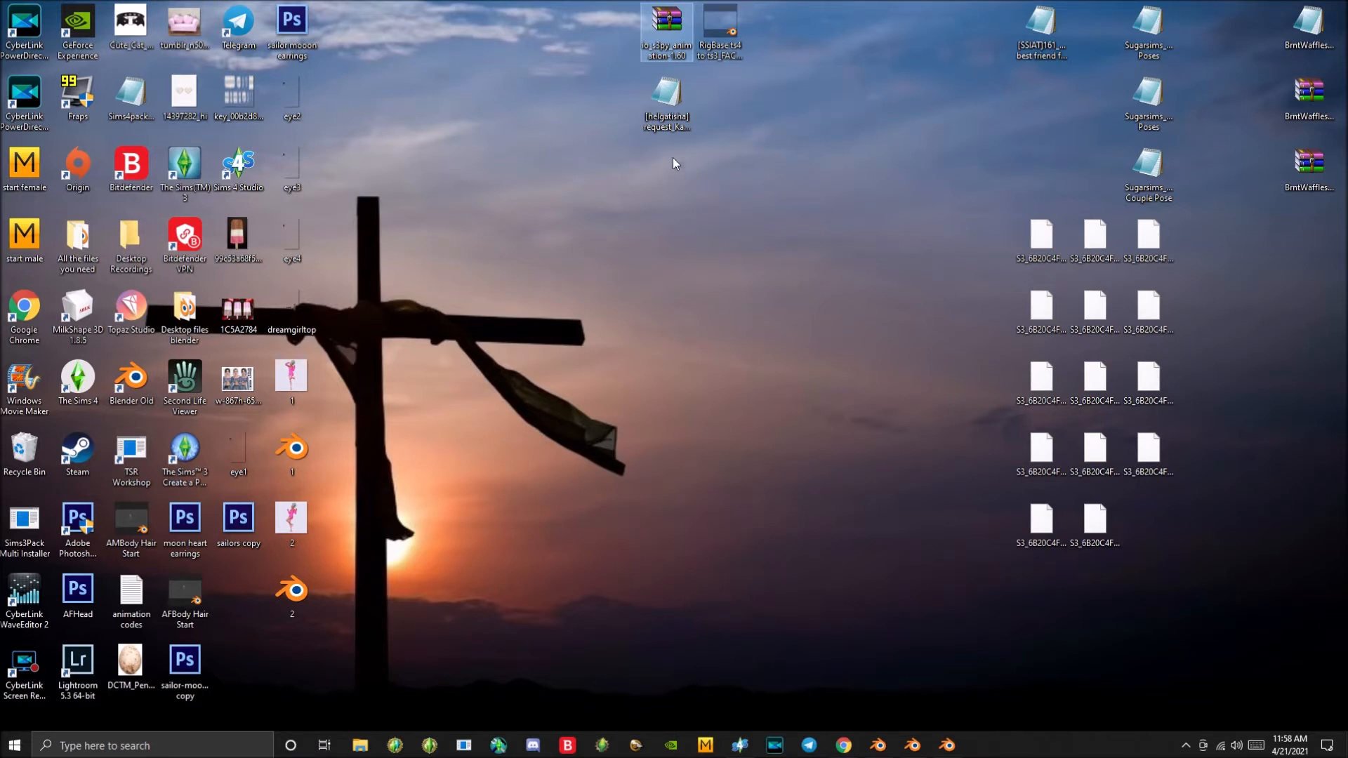
left_click(680, 121)
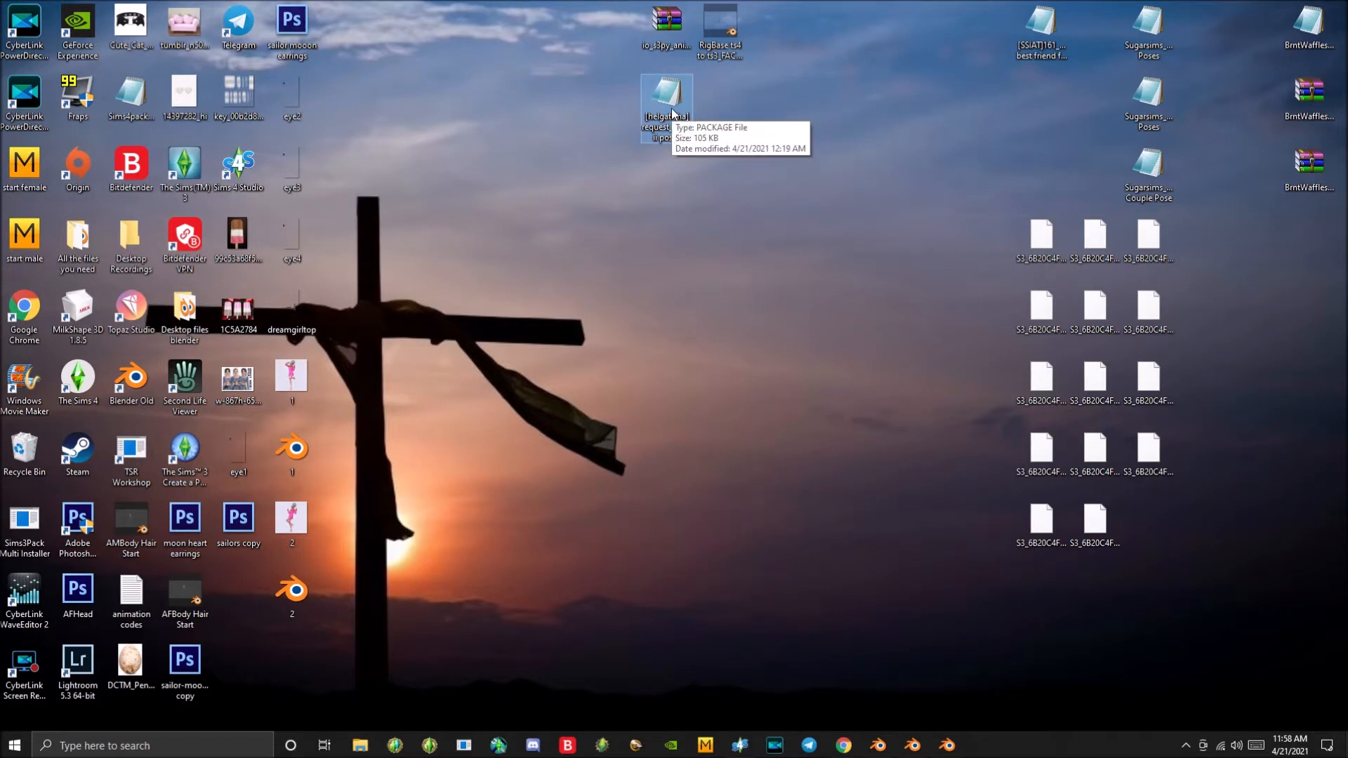
Look over the three open Blender windows holding 1.blend, RigBase ts4 to ts3_FACE_V2.blend and the afRig copy
mouse_move(877, 754)
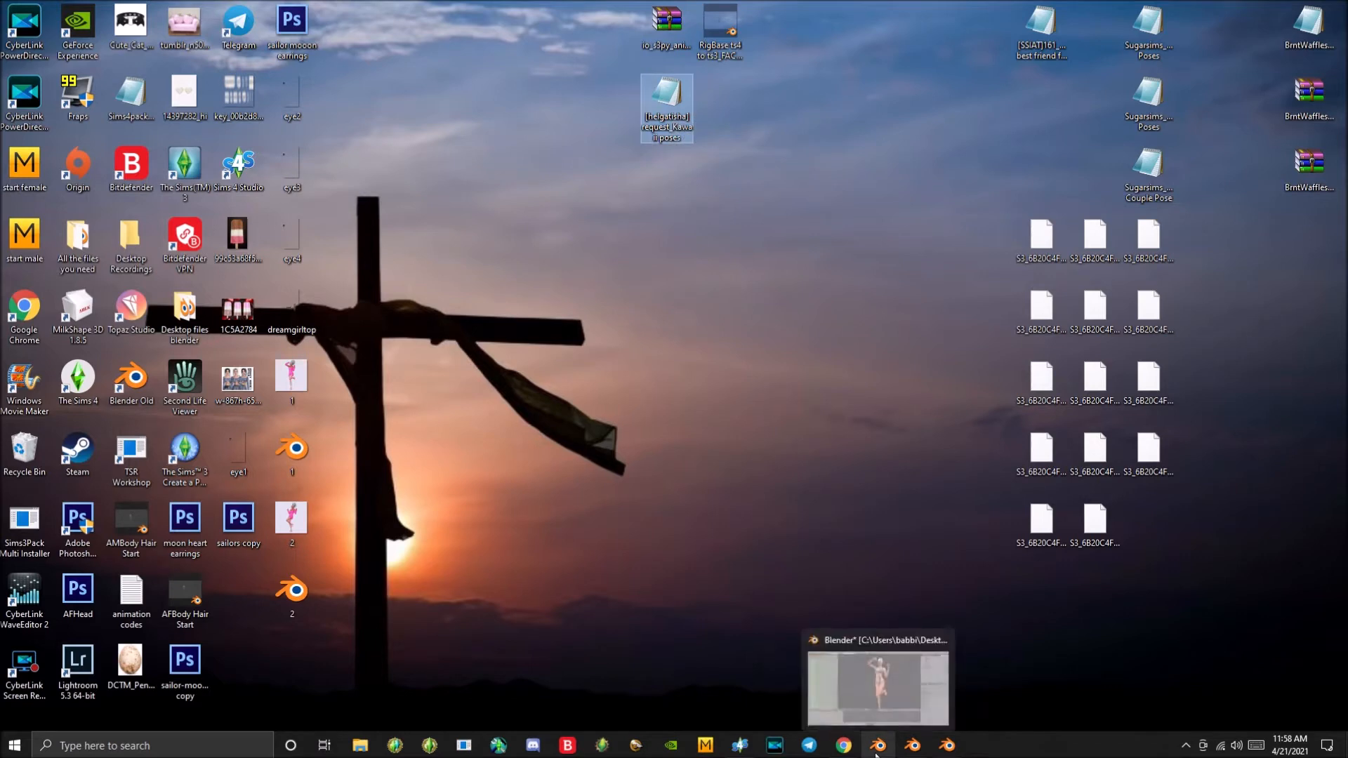
left_click(878, 746)
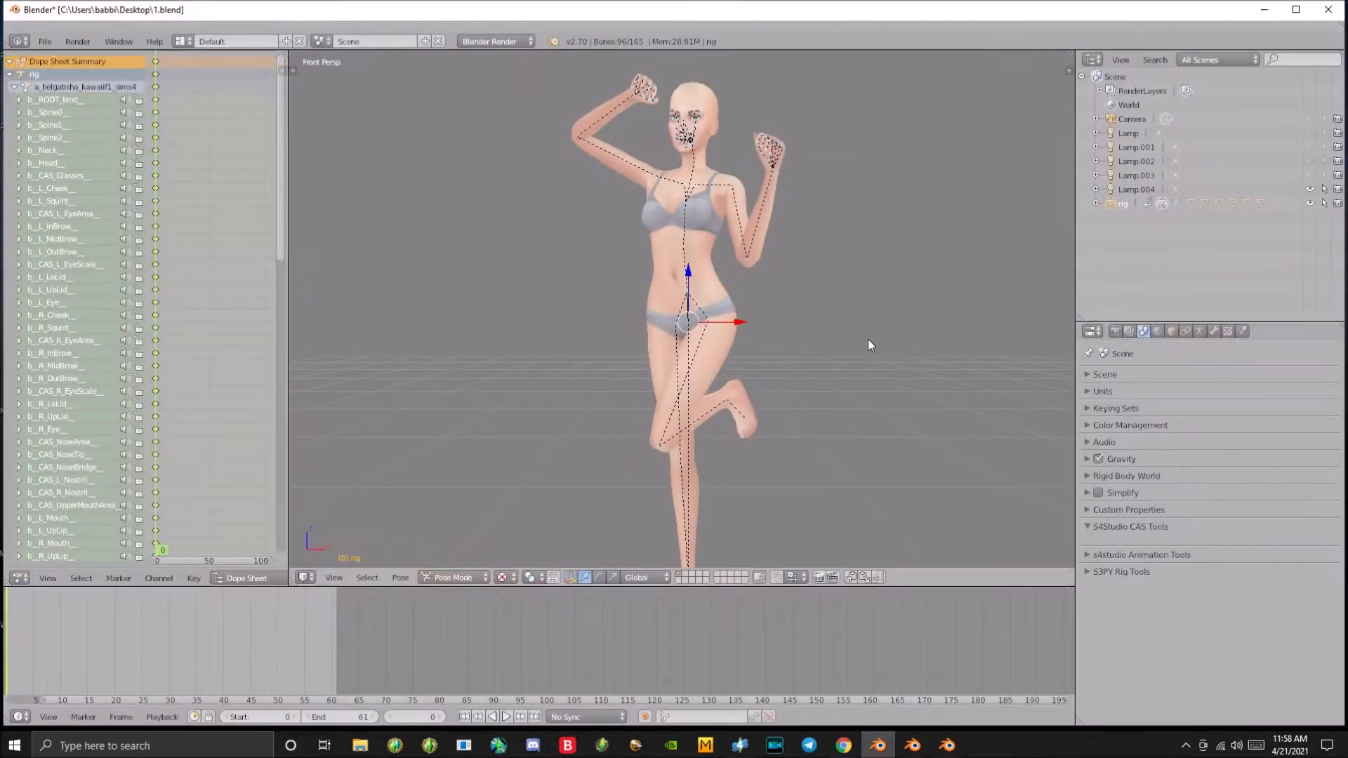
left_click(913, 746)
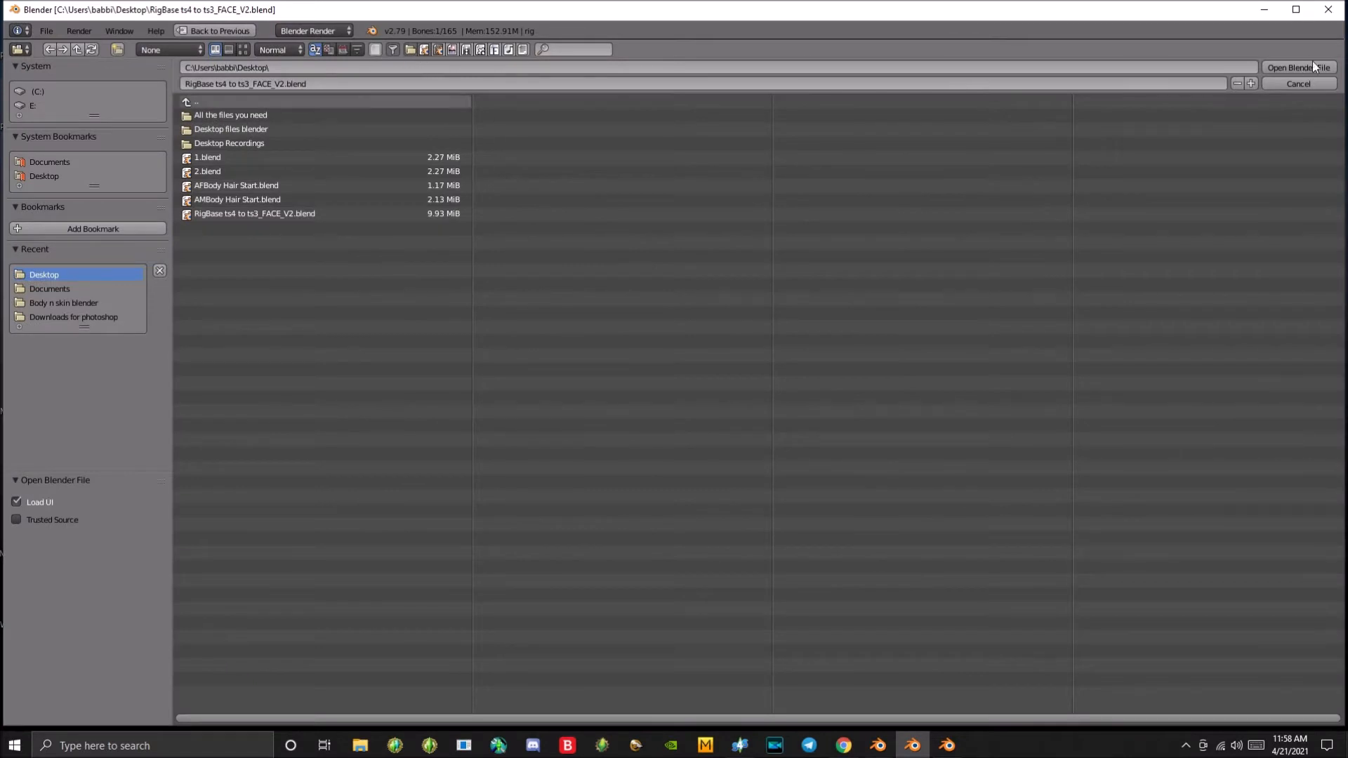
left_click(1299, 84)
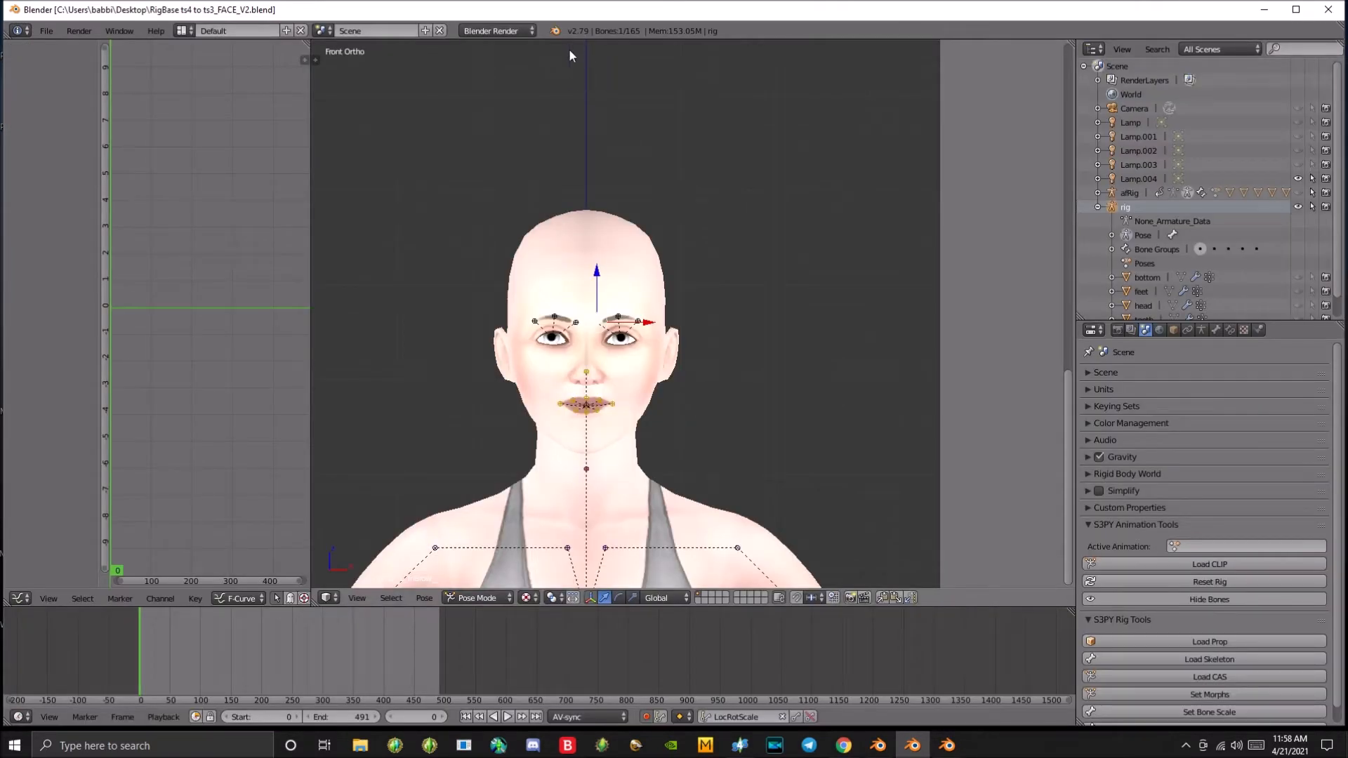
left_click(948, 746)
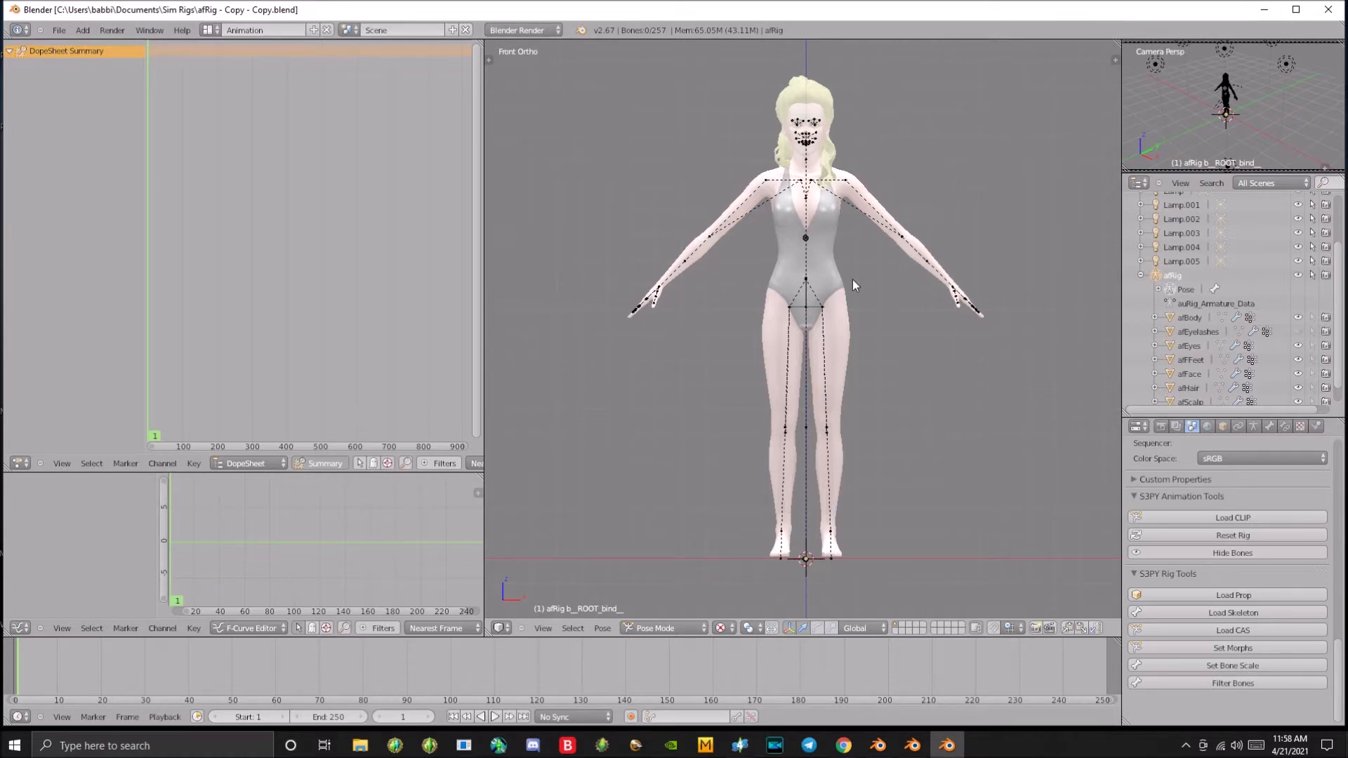
left_click(1265, 10)
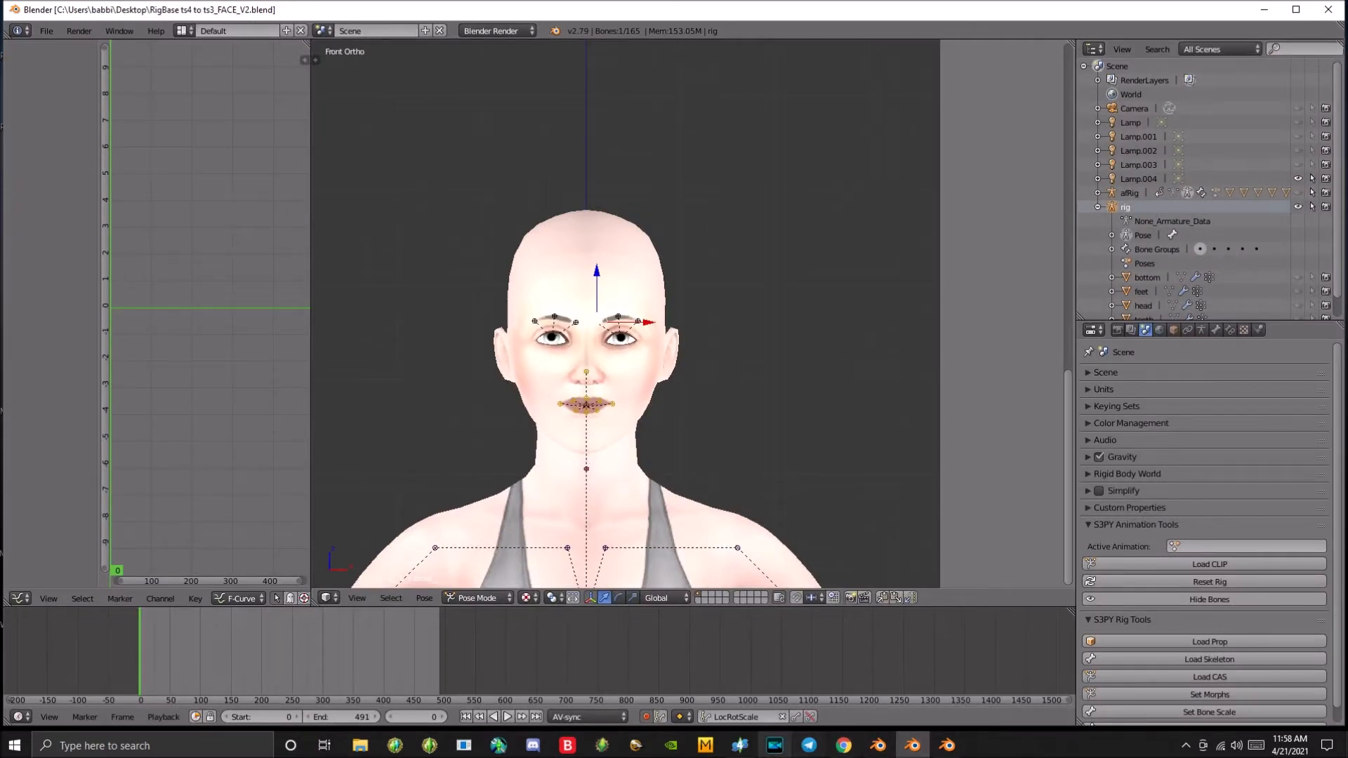
In Sims 4 Studio, open the [helgatisha] request_Kawaii poses package and try to export the second clip's Blender file for the Adult Female rig
left_click(740, 745)
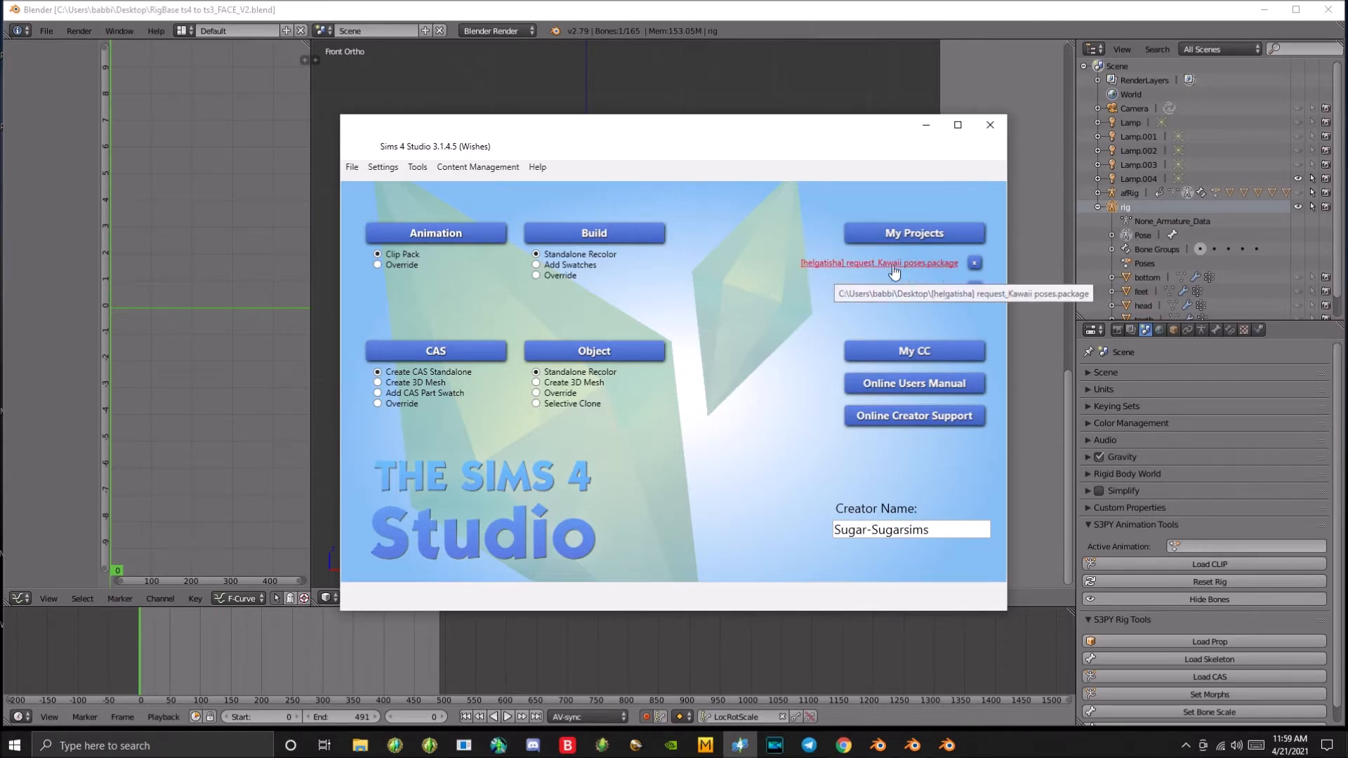
left_click(843, 270)
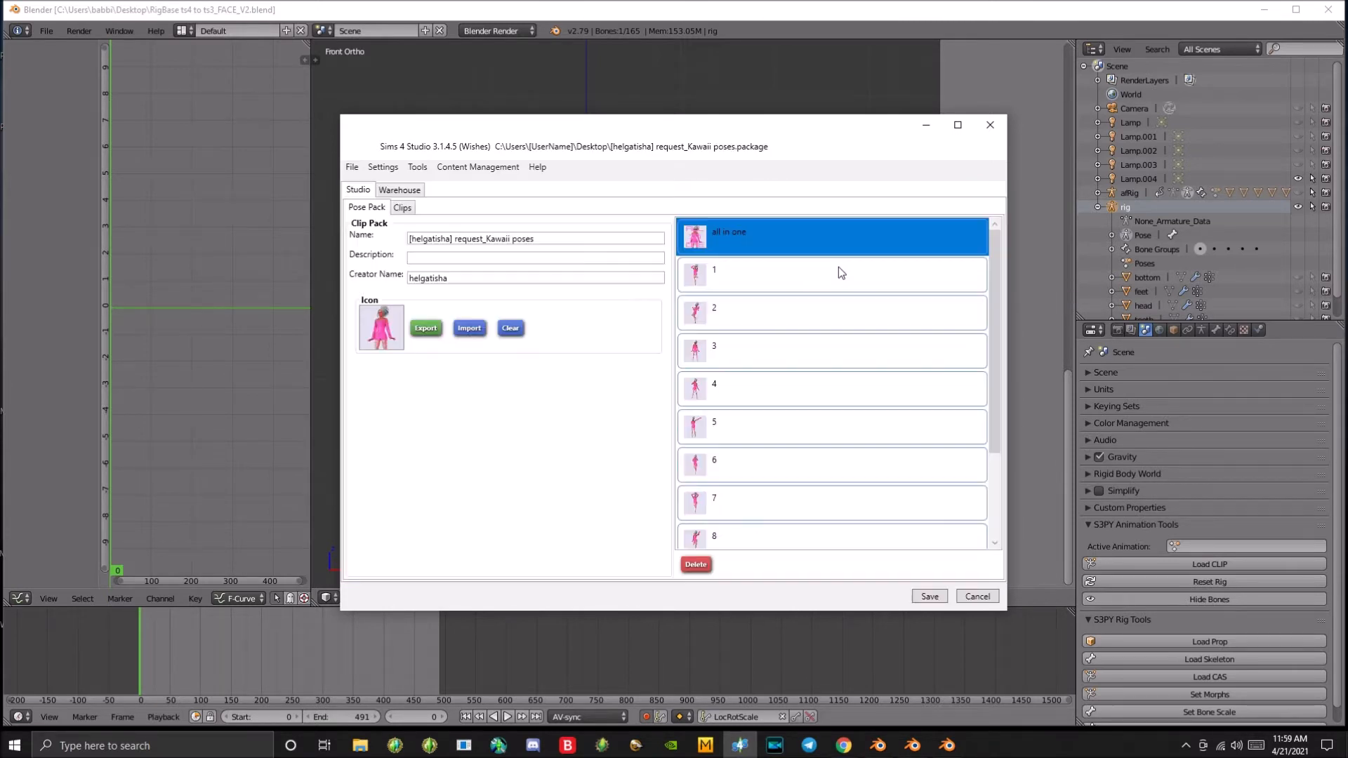
left_click(409, 211)
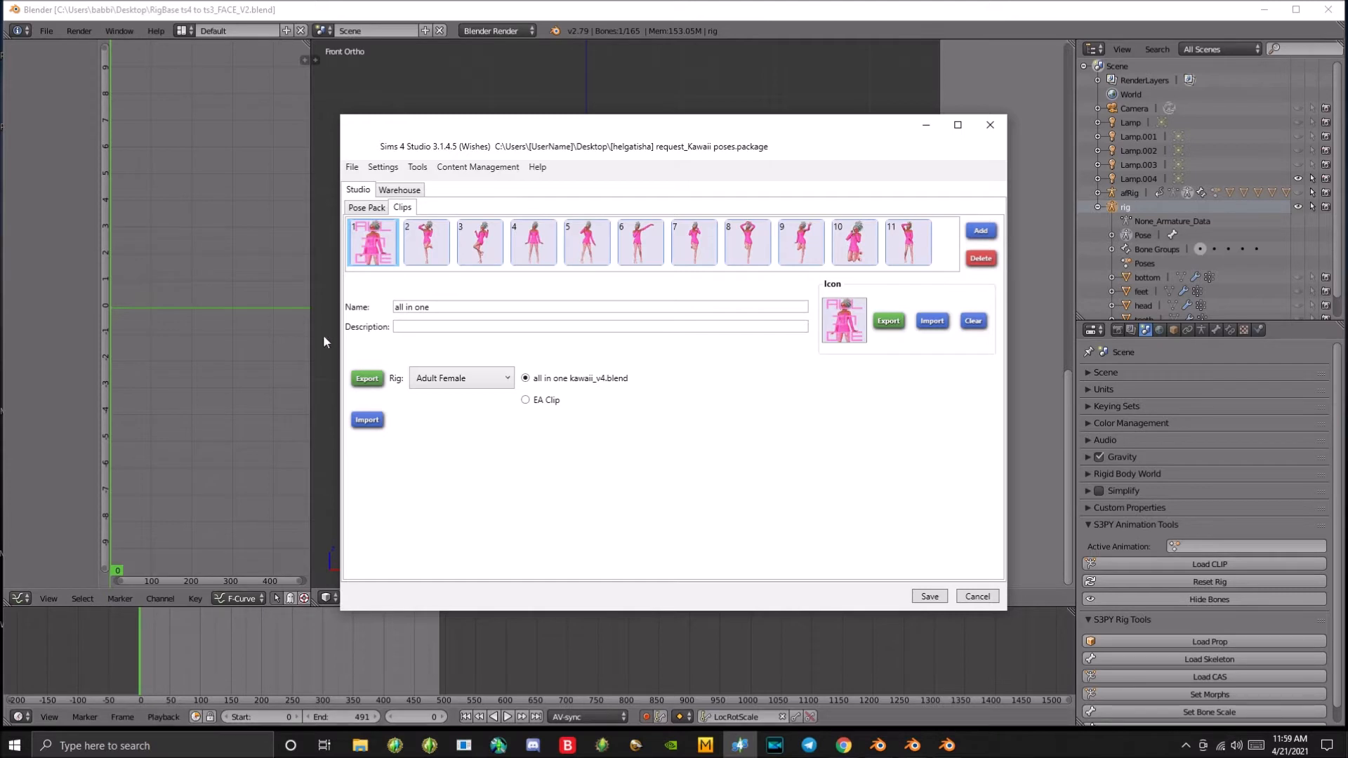
left_click(431, 244)
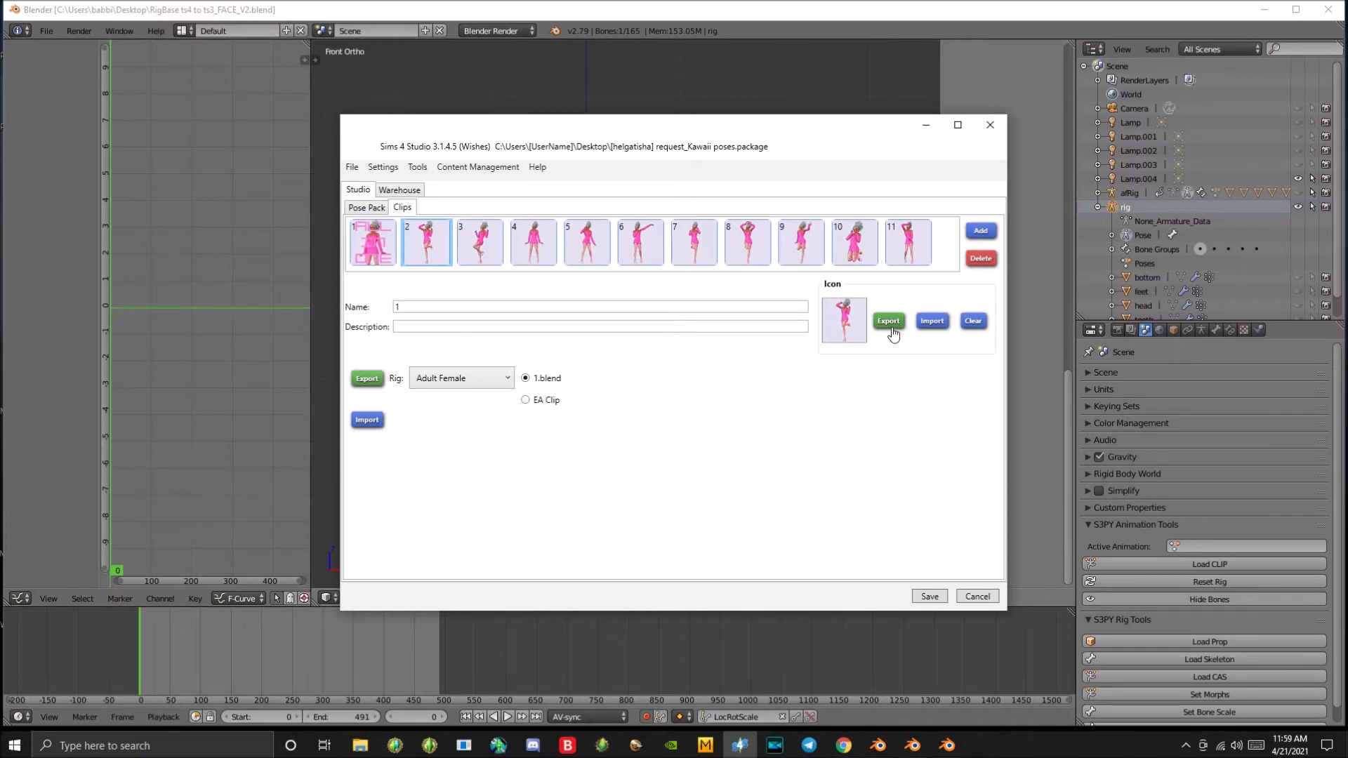
left_click(371, 380)
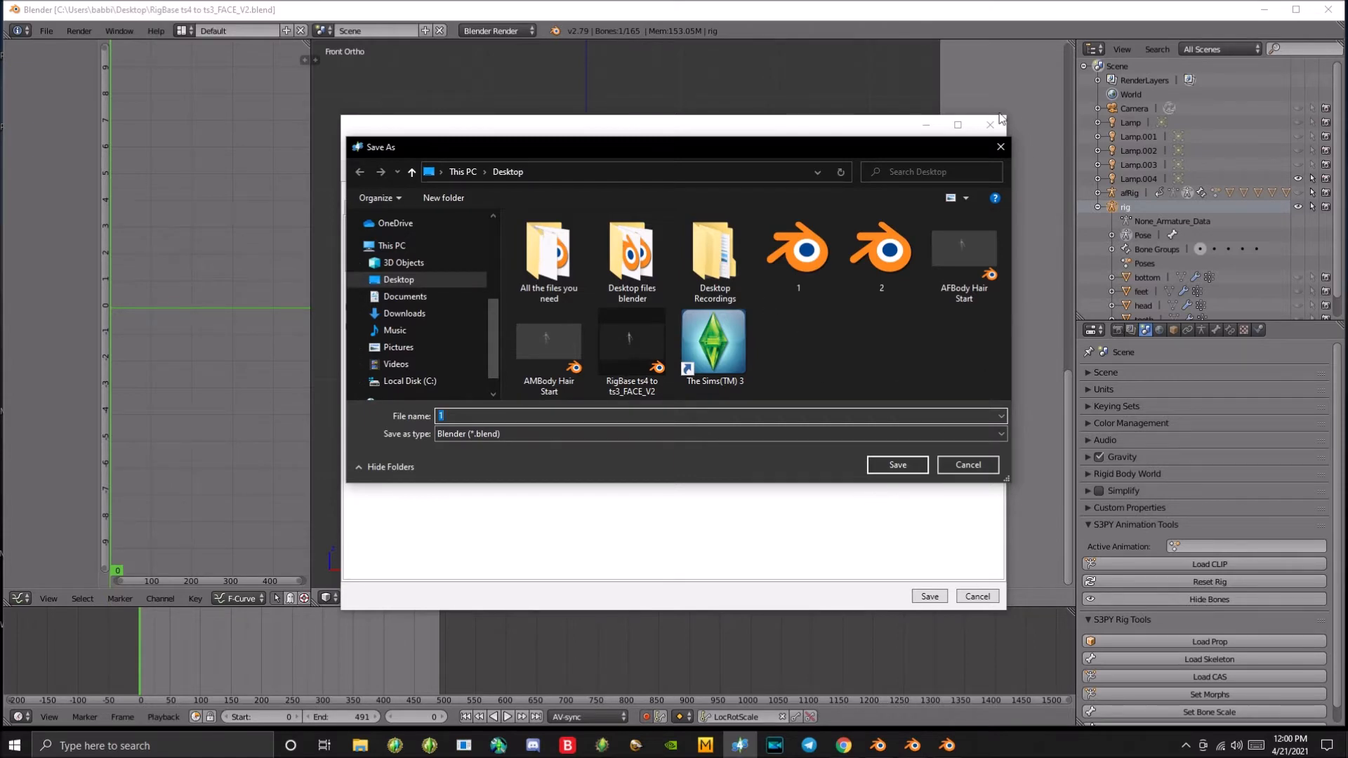
left_click(1001, 147)
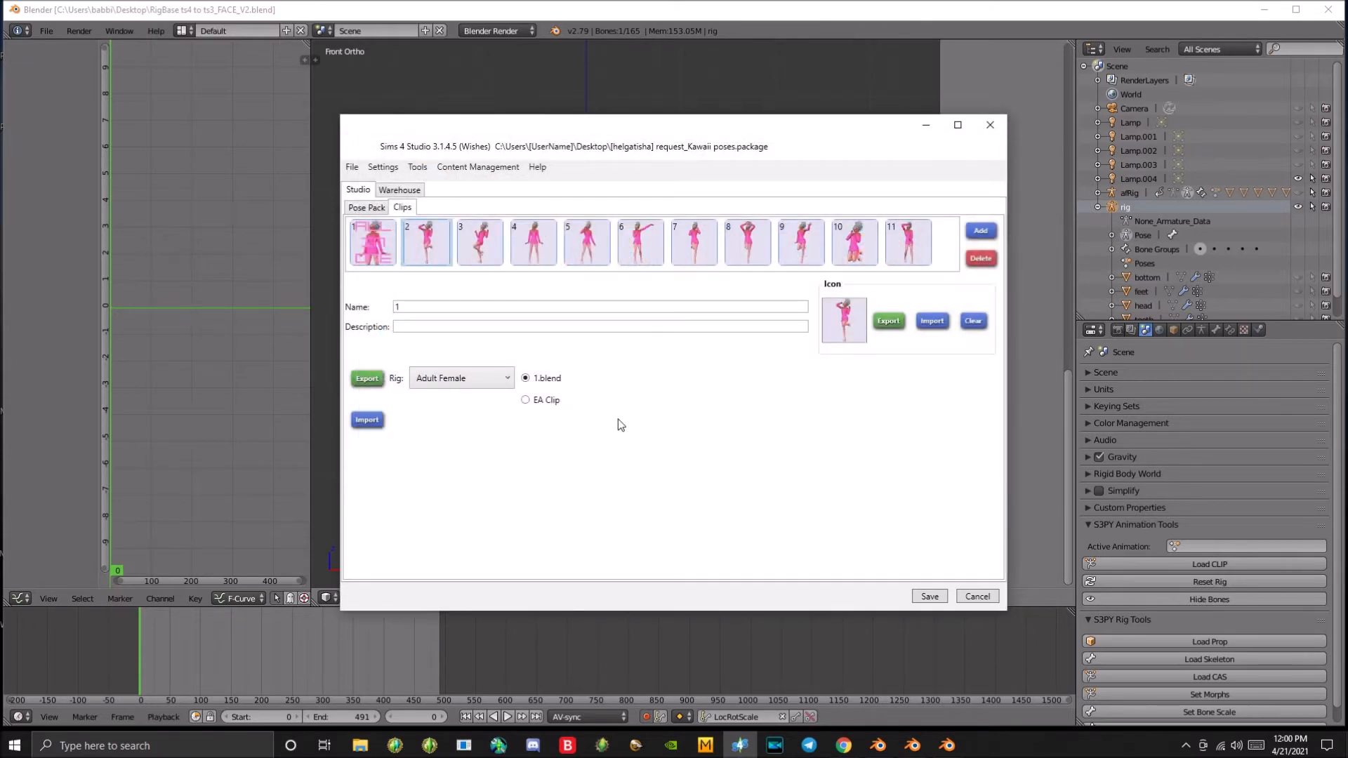
left_click(929, 126)
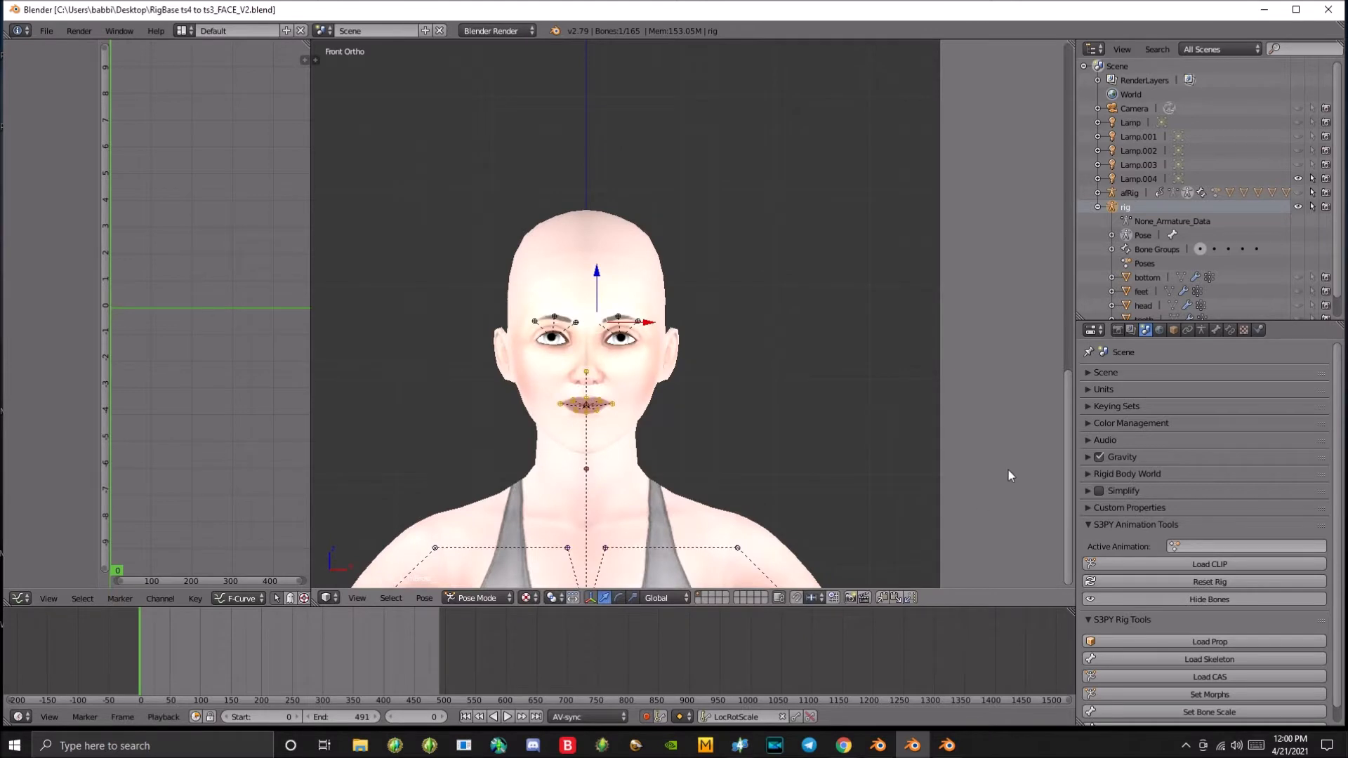
Switch to the Blender window with the posed Sims 4 figure, open 1.blend from the Desktop and select all the rig's bones
left_click(883, 752)
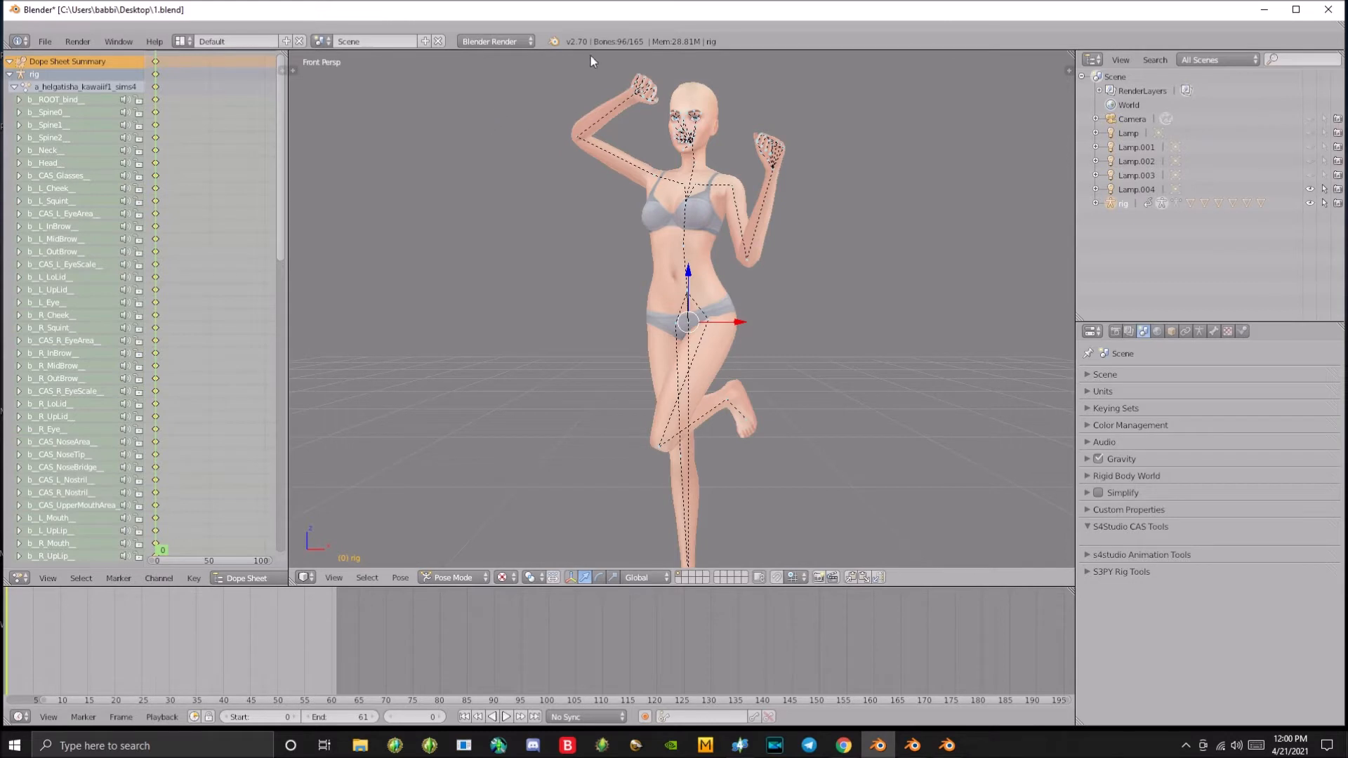
left_click(44, 46)
left_click(48, 72)
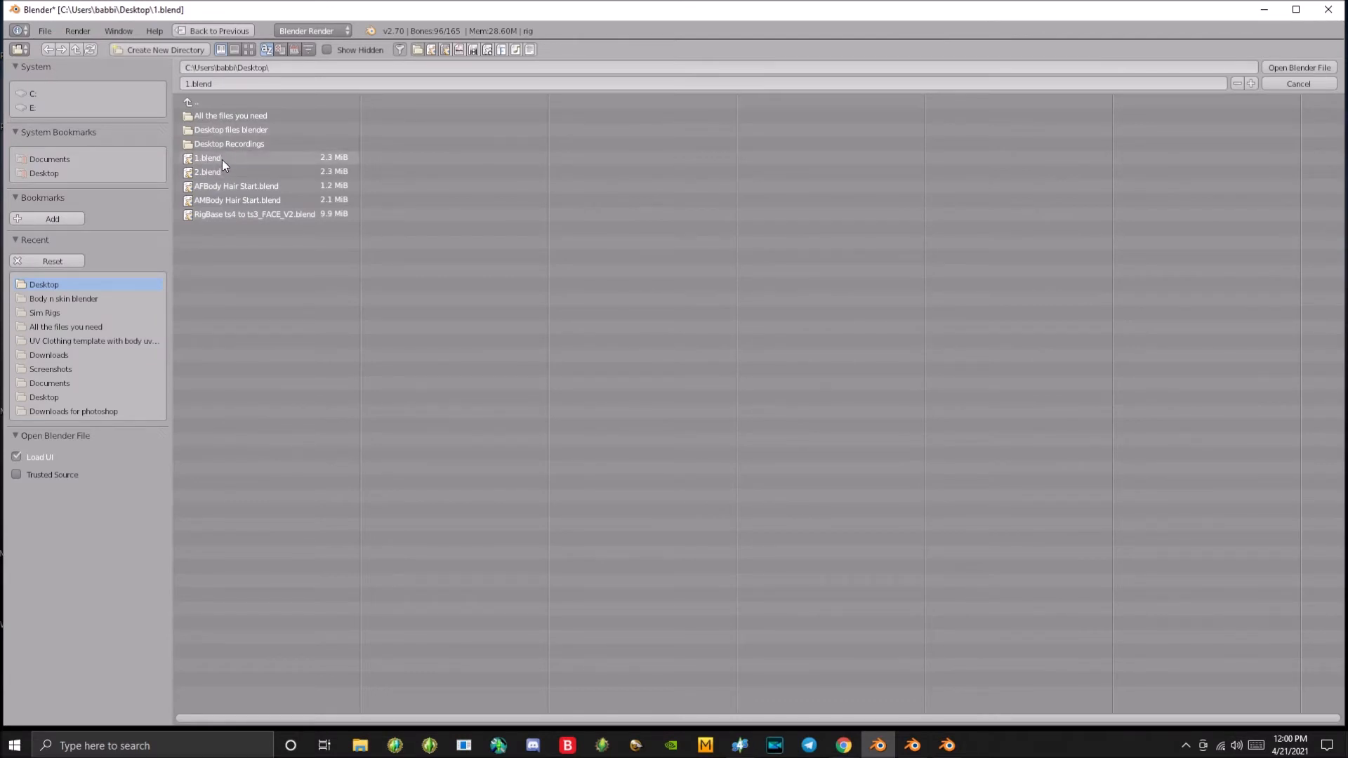
double_click(196, 161)
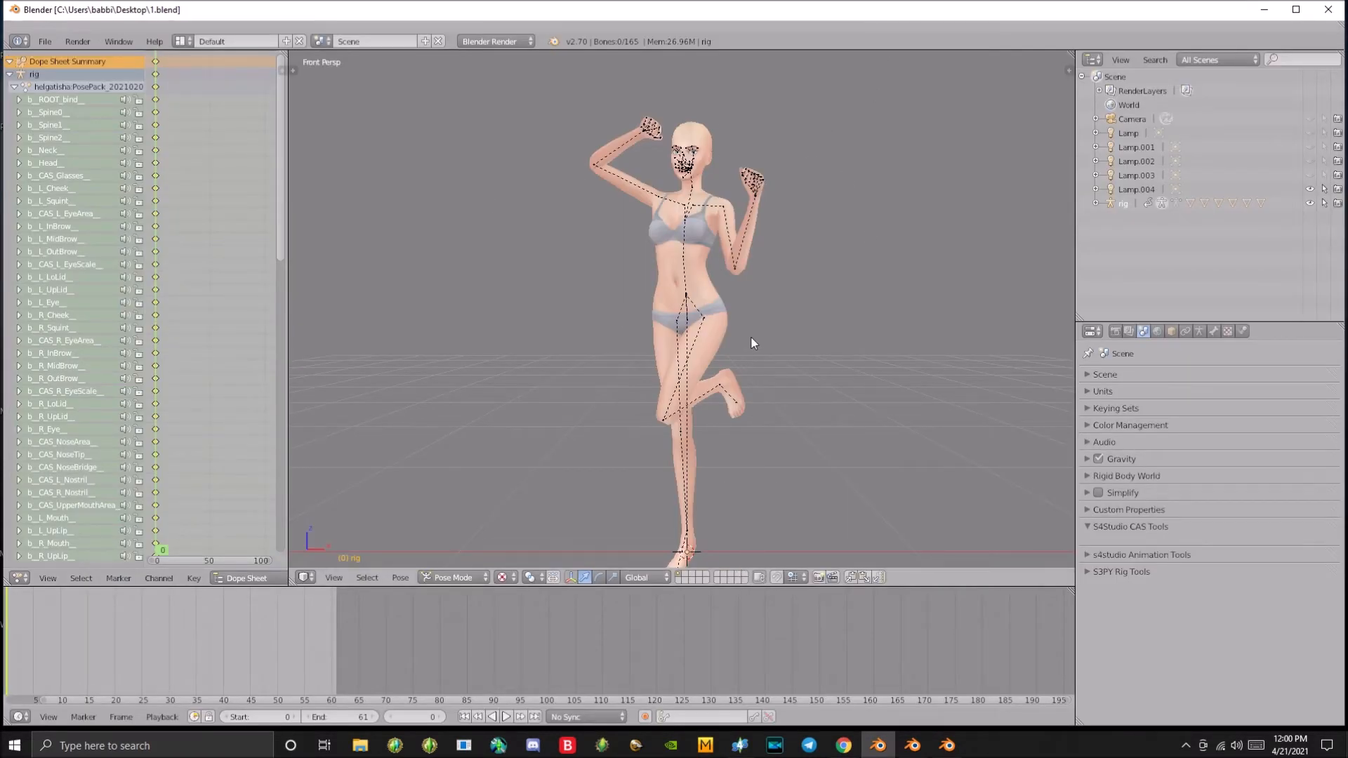
key("a")
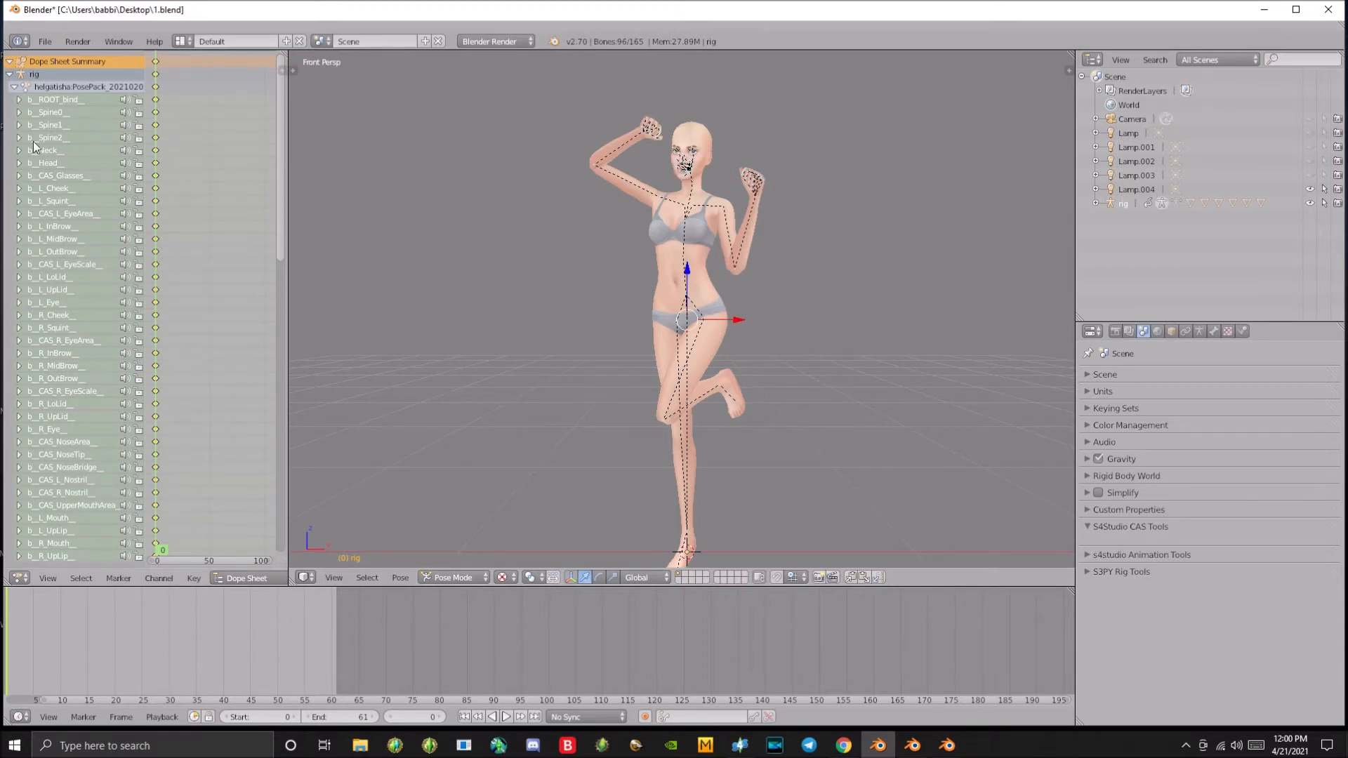
Begin exporting the pose as a Sims 3 animation and clear the default animation name
left_click(46, 42)
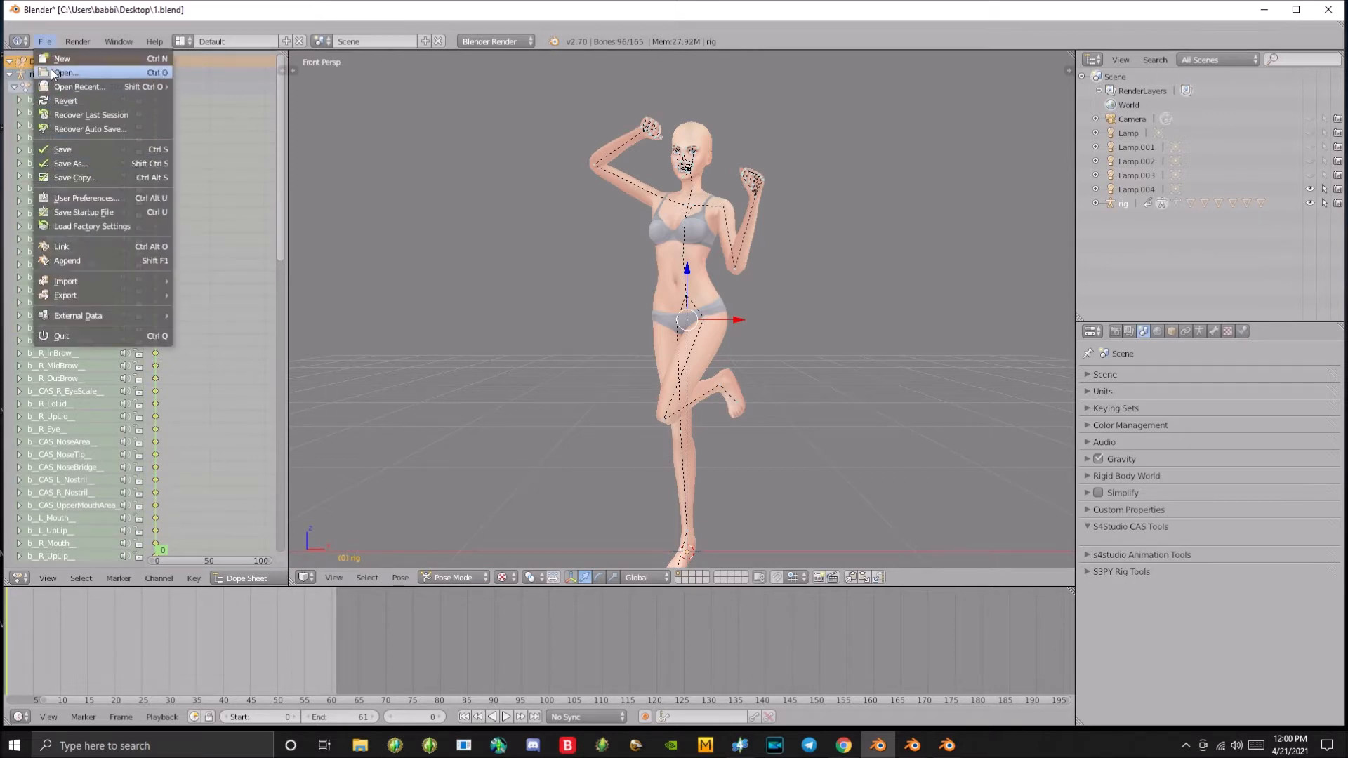
mouse_move(72, 295)
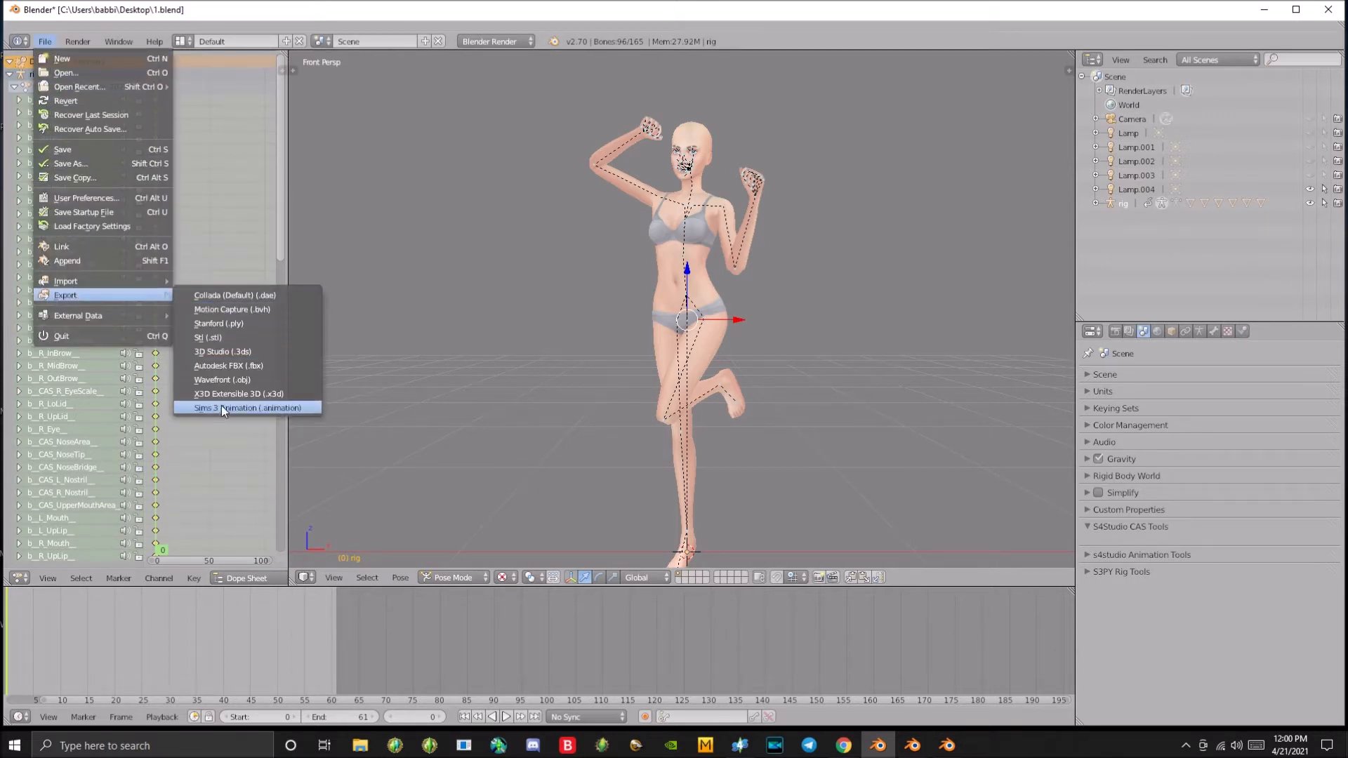
left_click(260, 410)
left_click(366, 432)
key("BackSpace")
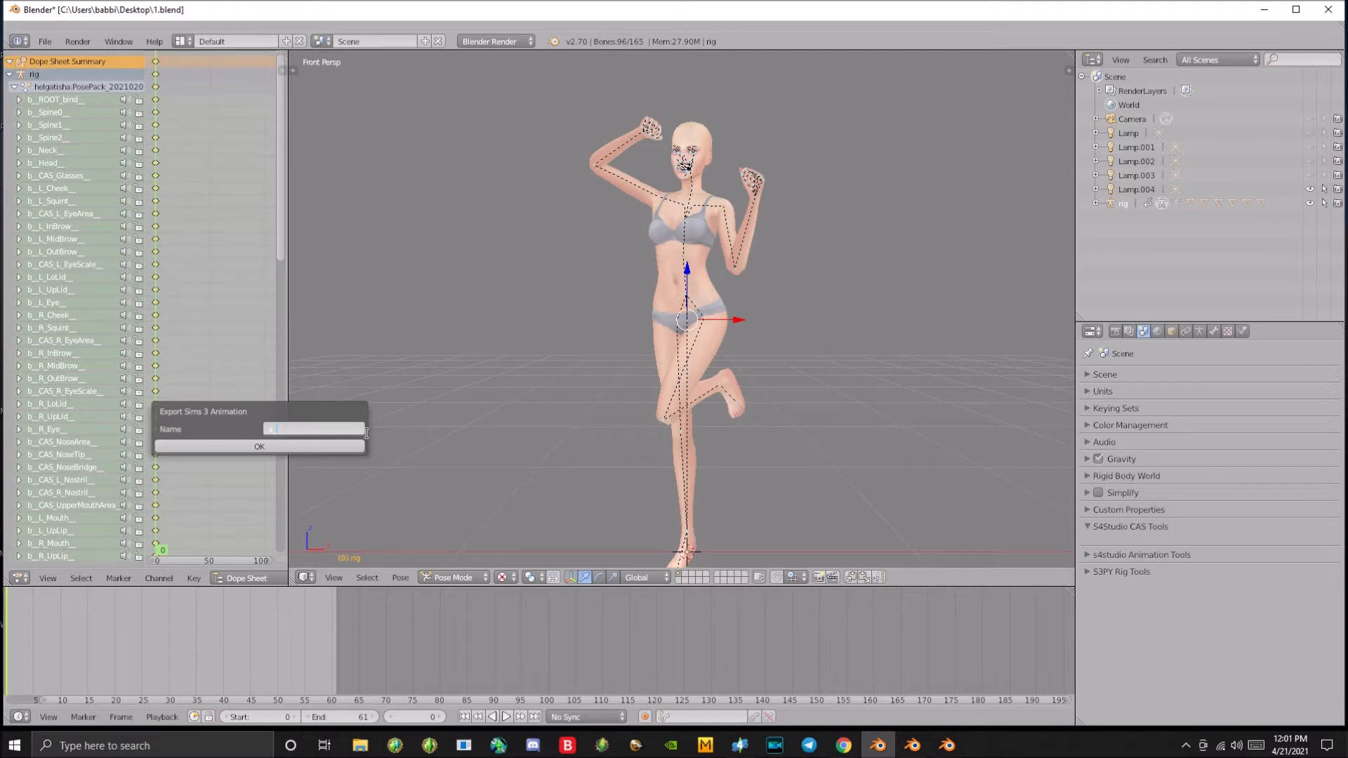
Copy the text helgatisha from the Kawaii poses package's file name on the desktop
key("super+d")
right_click(681, 140)
left_click(723, 451)
left_click(691, 118)
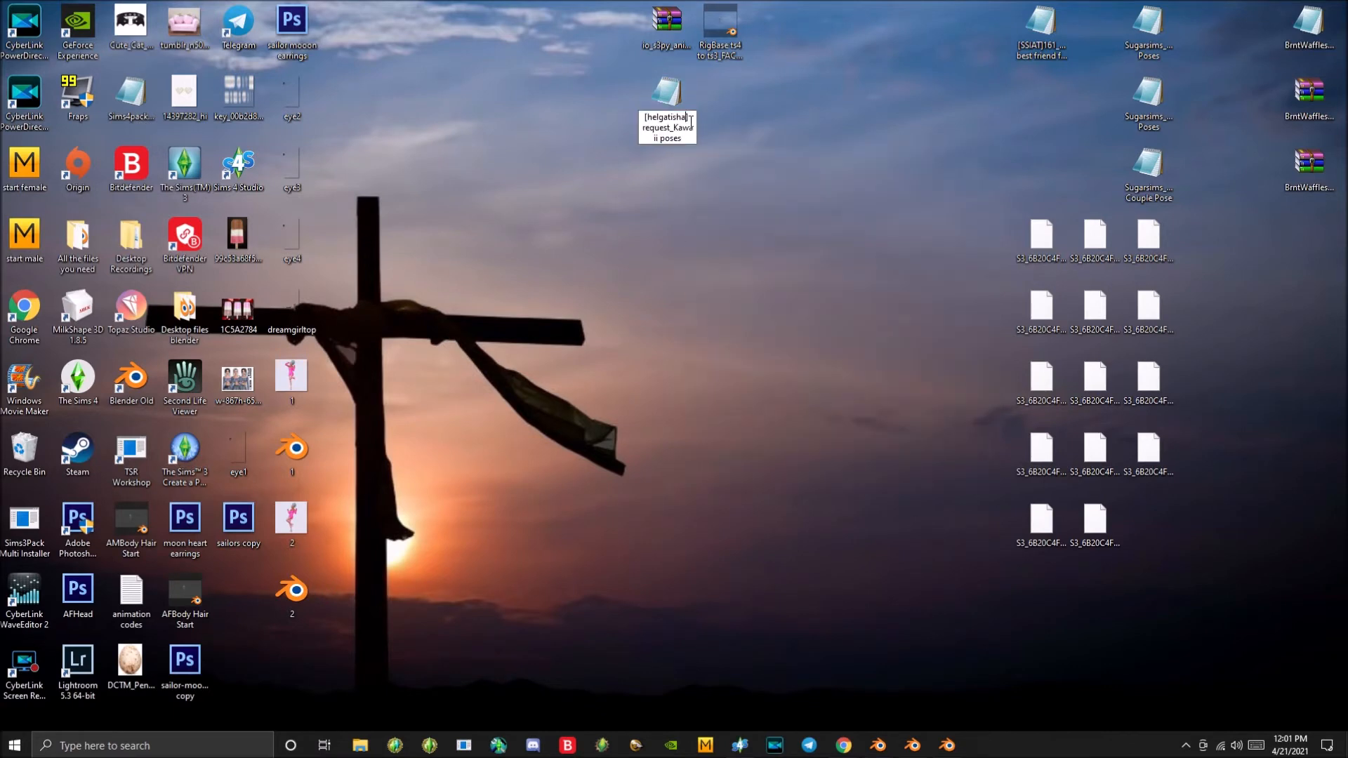
left_click_drag(689, 119, 653, 120)
key("ctrl+c")
Back in Blender, set the animation name to a_helgatisha_kawaiif1 using the copied text, and leave the export without saving
left_click(878, 745)
right_click(306, 432)
left_click(317, 434)
key("BackSpace")
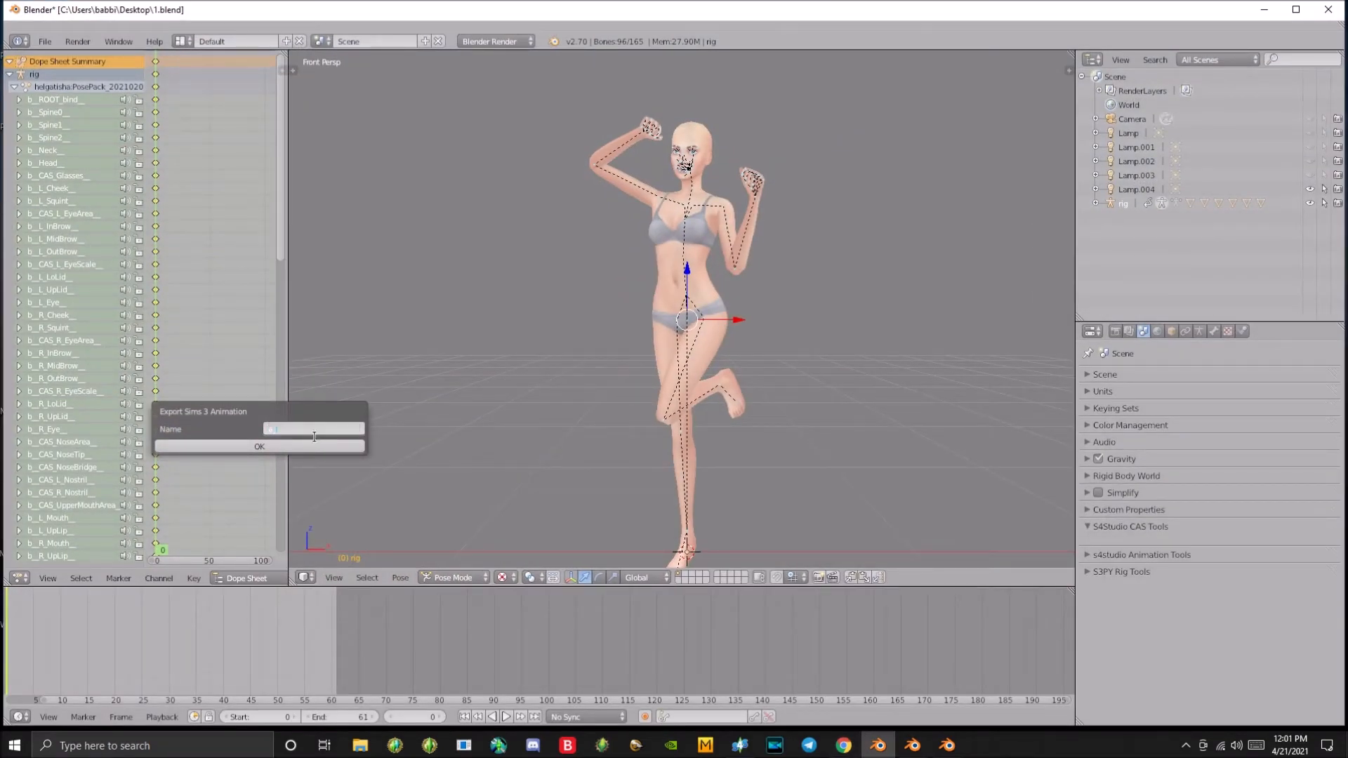
right_click(314, 437)
left_click(314, 437)
key("BackSpace")
key("ctrl+v")
key("Return")
left_click(276, 447)
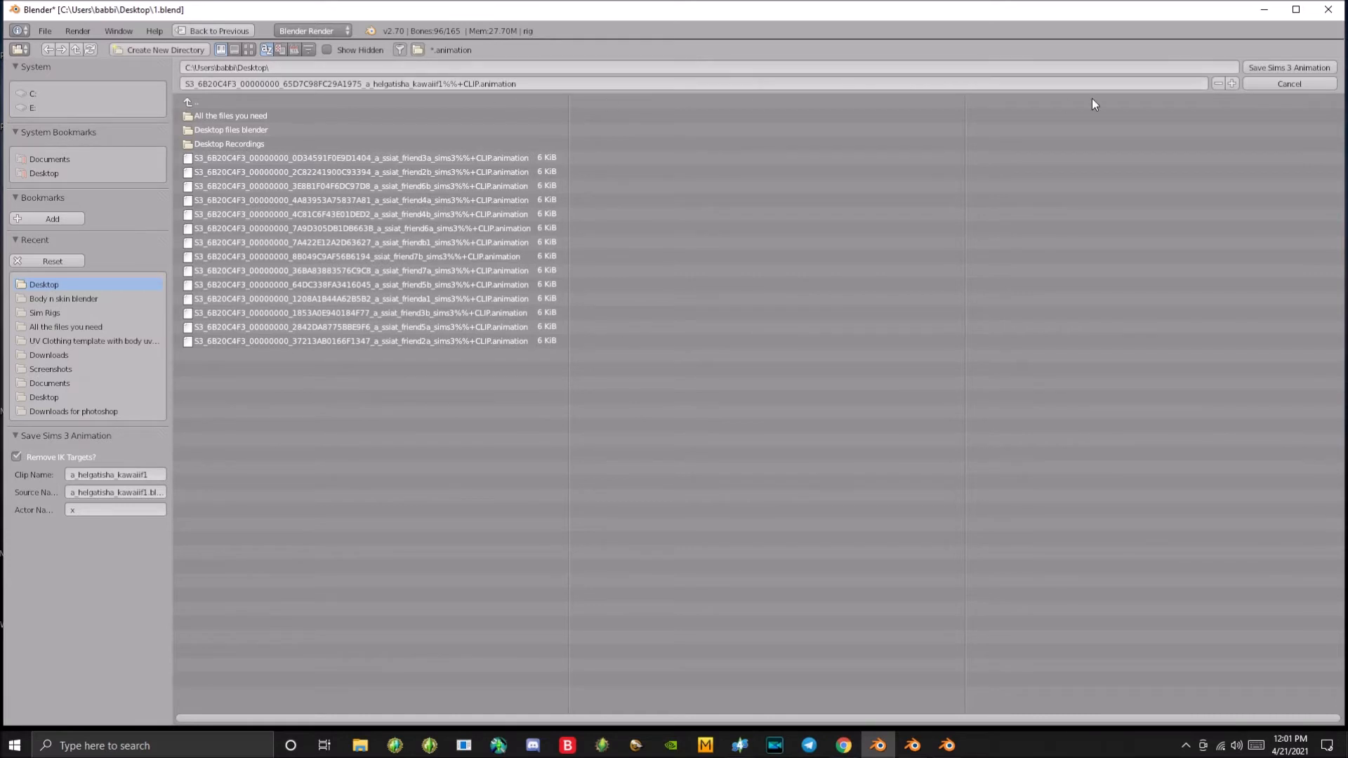
left_click(1289, 84)
Export the pose to the Desktop as a Sims 3 animation named a_helgatisha_kawaiif1_sims4
left_click(44, 41)
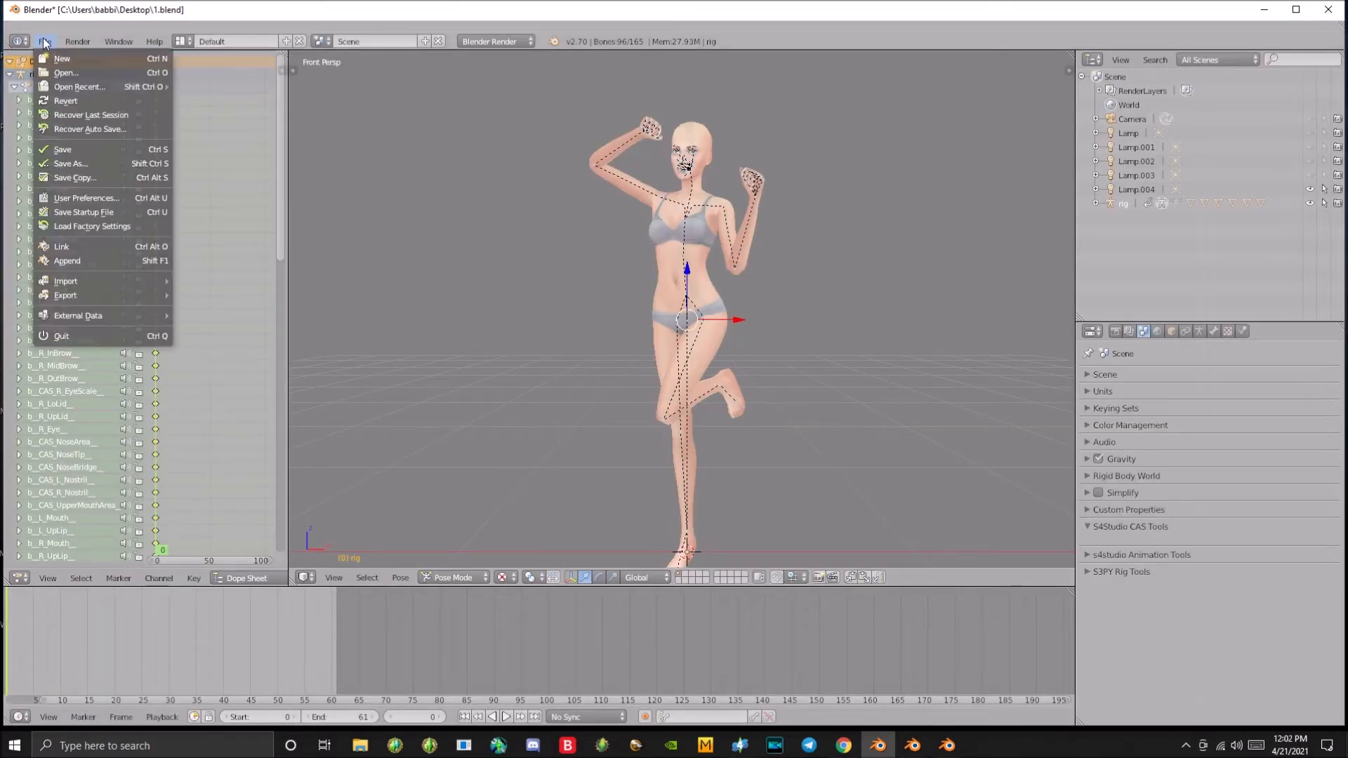
mouse_move(56, 292)
left_click(221, 402)
left_click(319, 422)
type("_simsha_kawaiif1_si...")
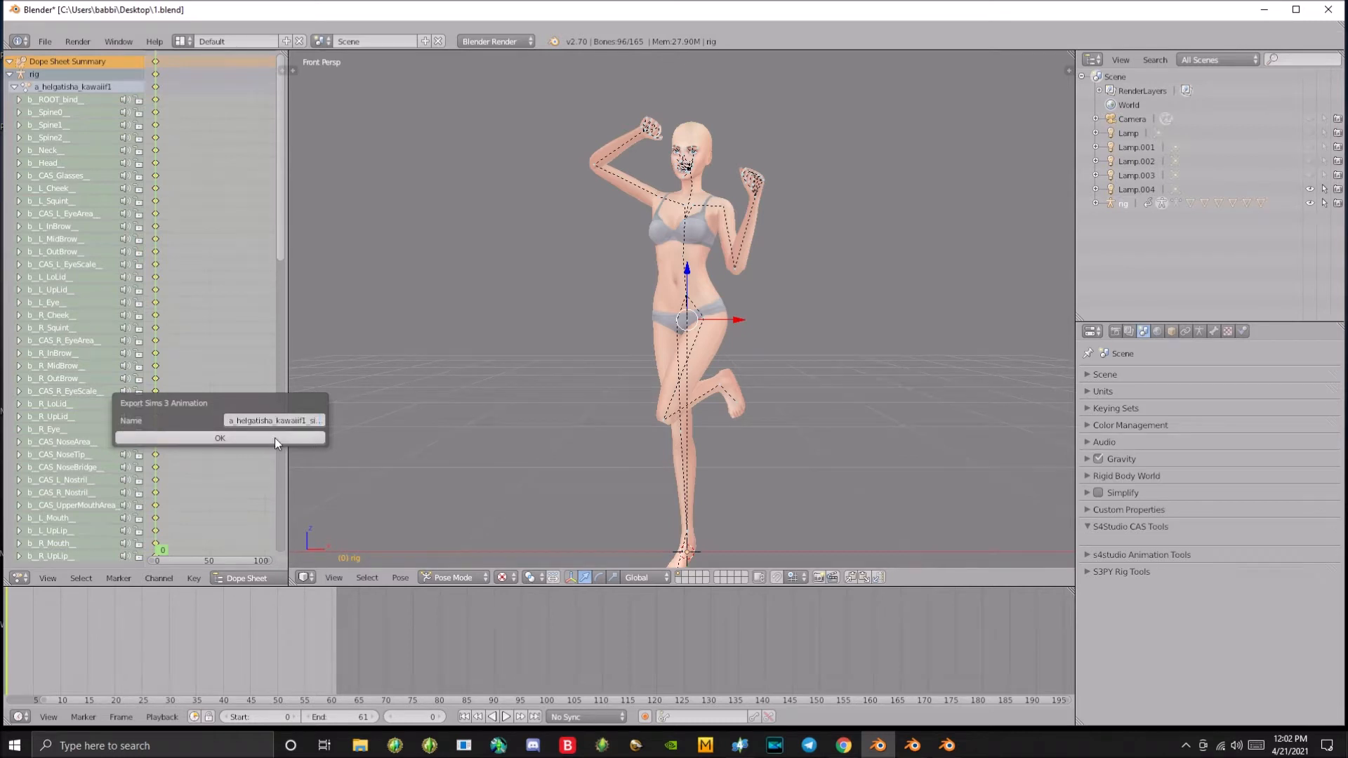
left_click(277, 439)
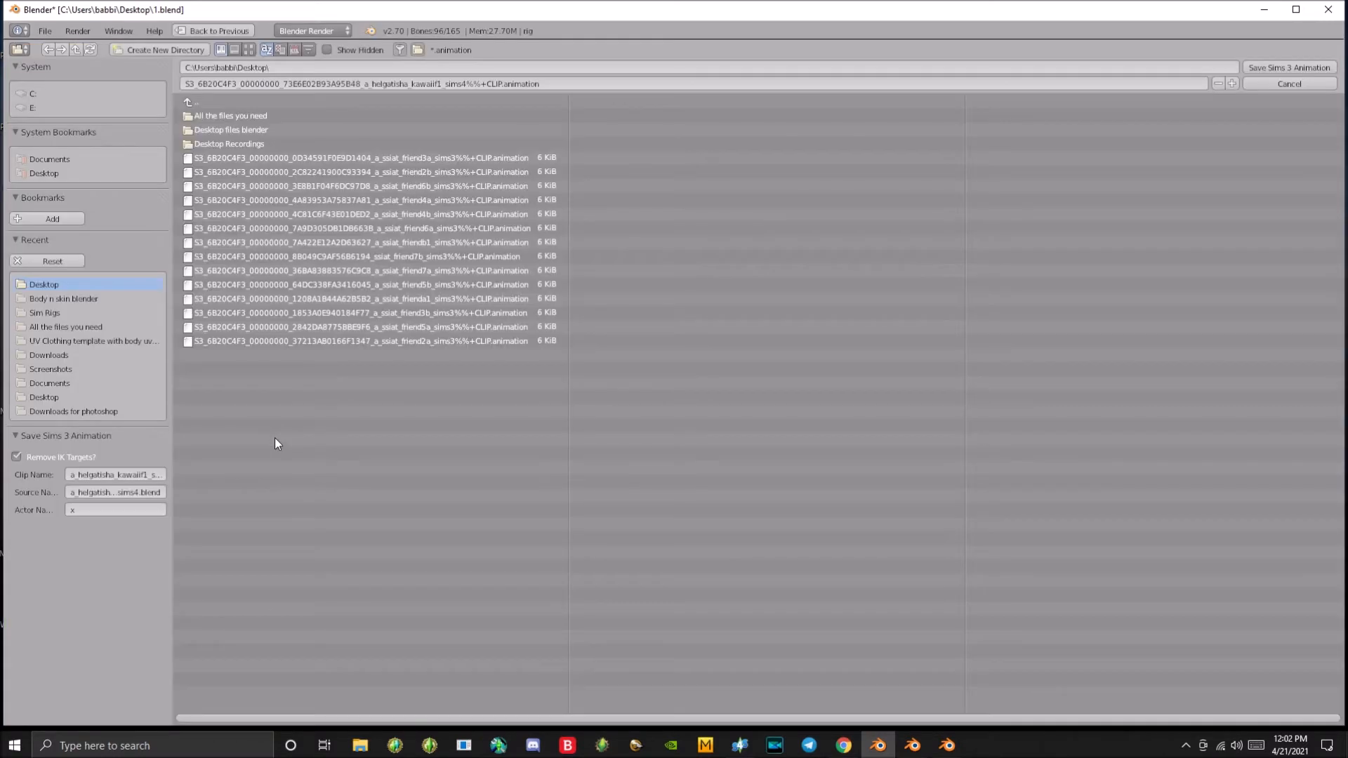
left_click(1310, 71)
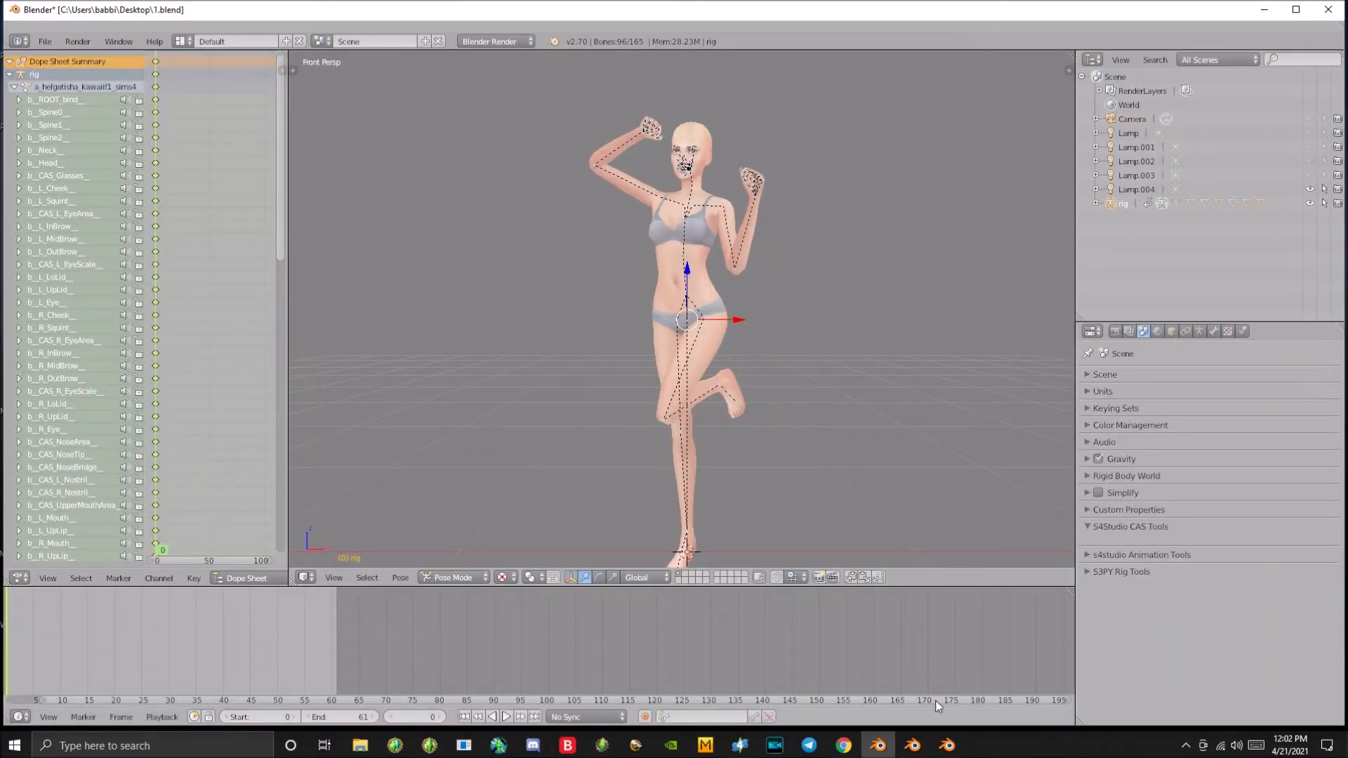
Switch to the Blender window with RigBase ts4 to ts3_FACE_V2.blend and check that file in the Desktop file list
left_click(921, 751)
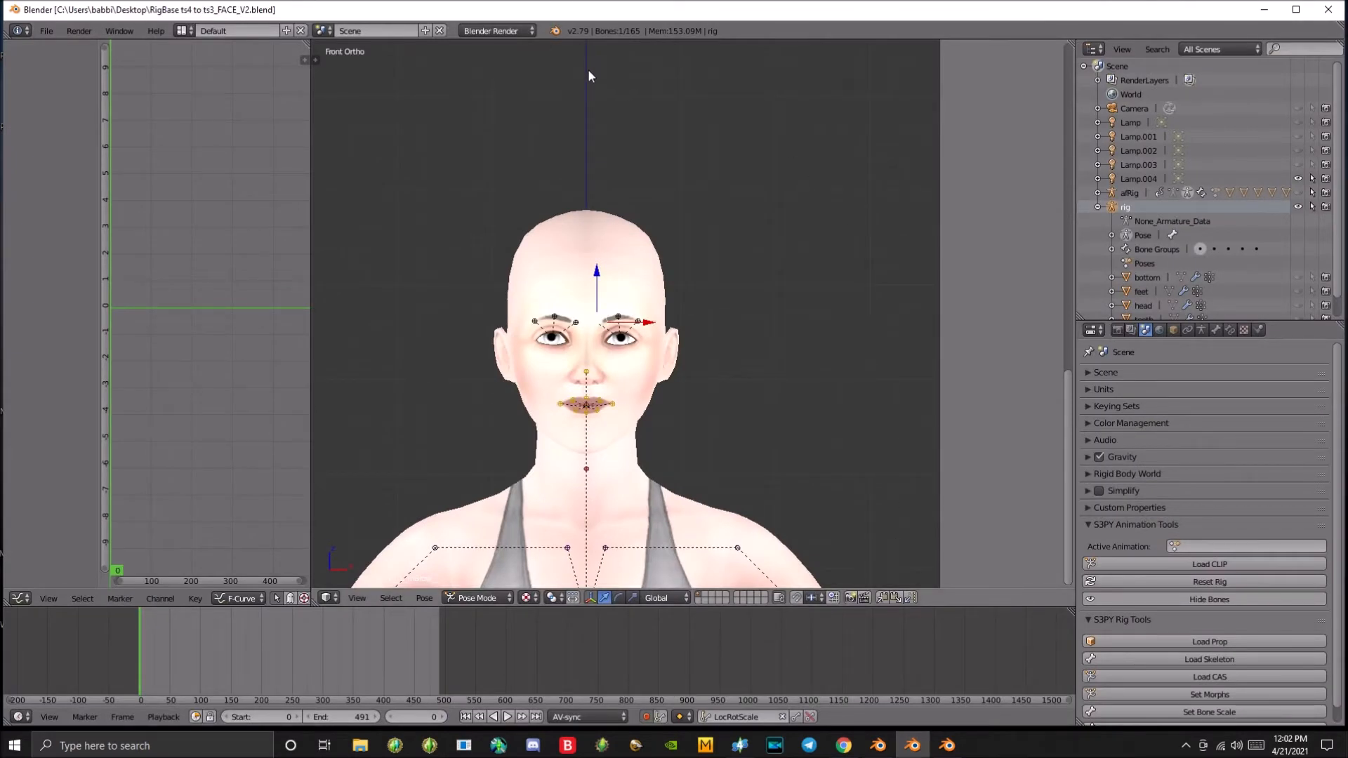
scroll(626, 309, "down", 5)
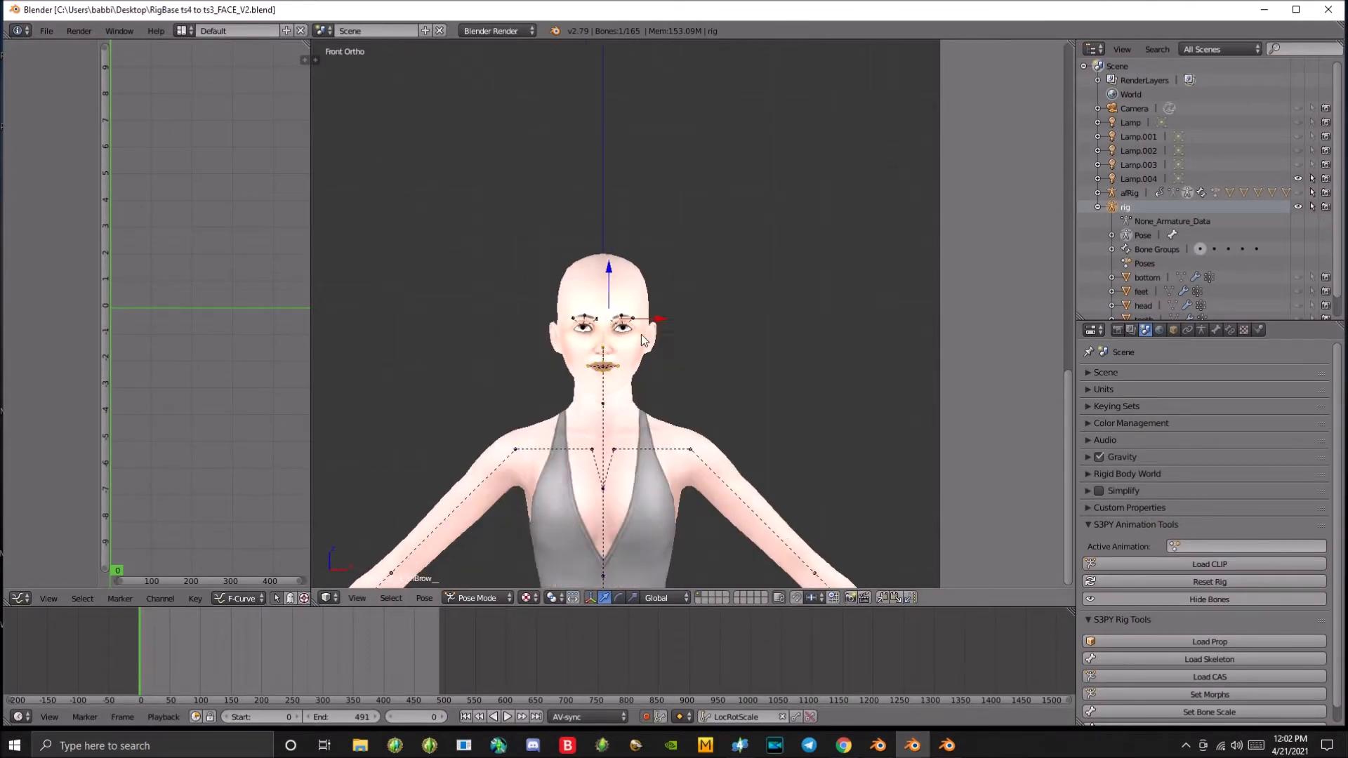
left_click(47, 31)
left_click(58, 60)
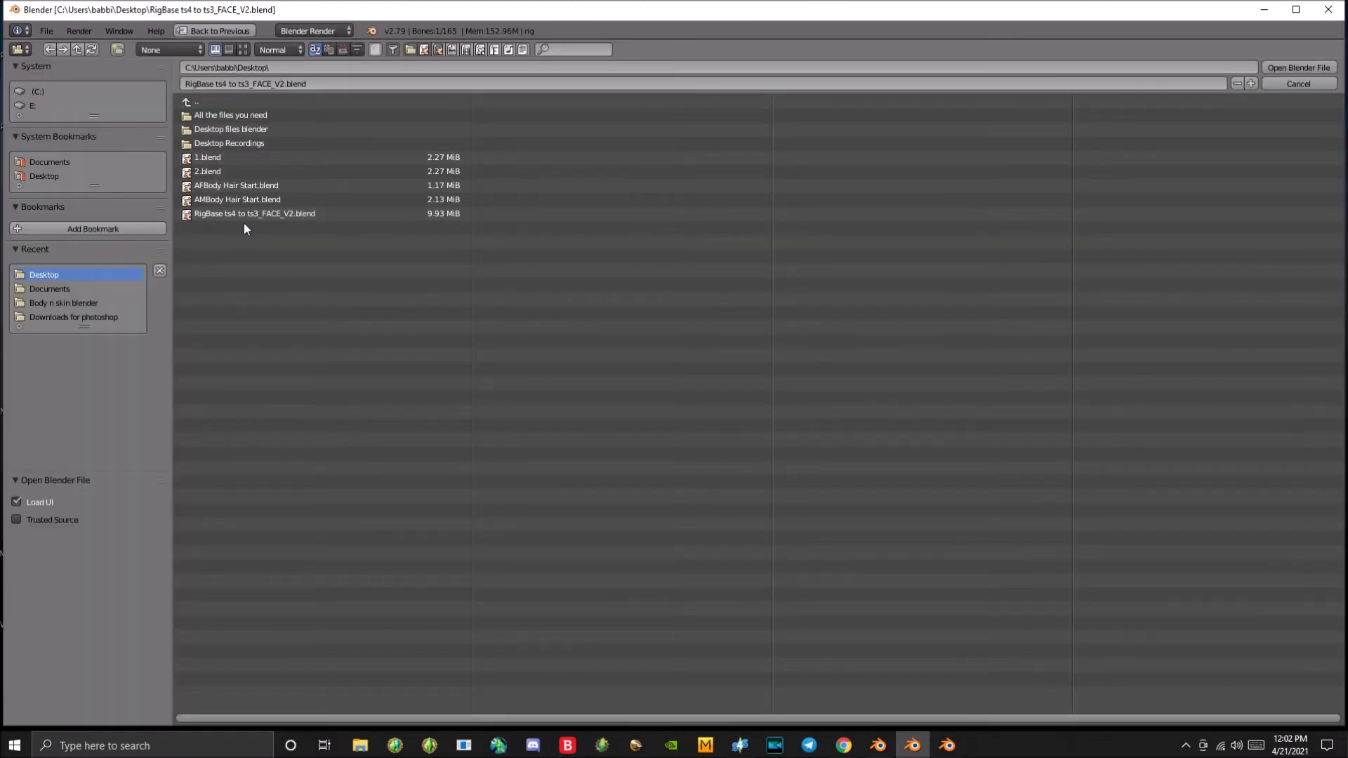
left_click(1304, 86)
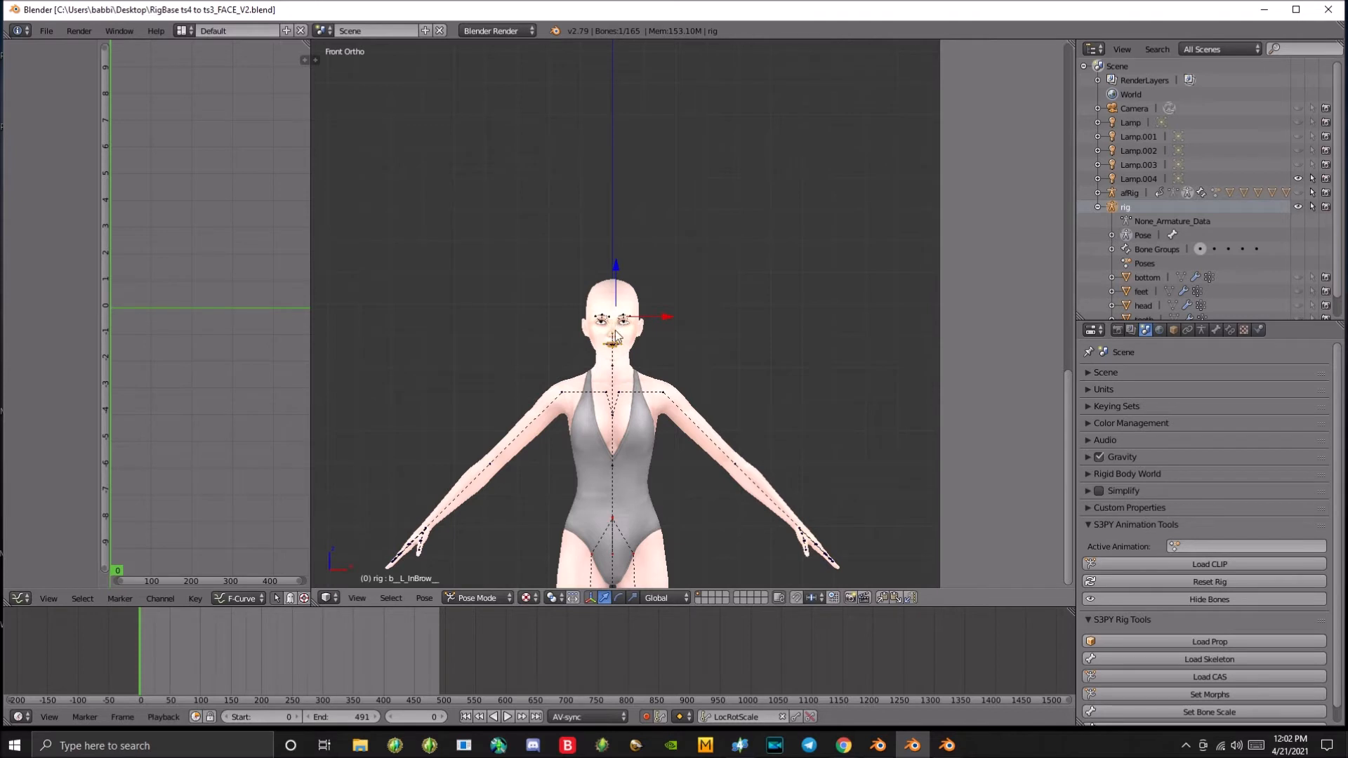
Load the a_helgatisha_kawaiif1_sims4 animation clip from the Desktop onto the Sims 4 rig
middle_click_drag(732, 461, 762, 368, "shift")
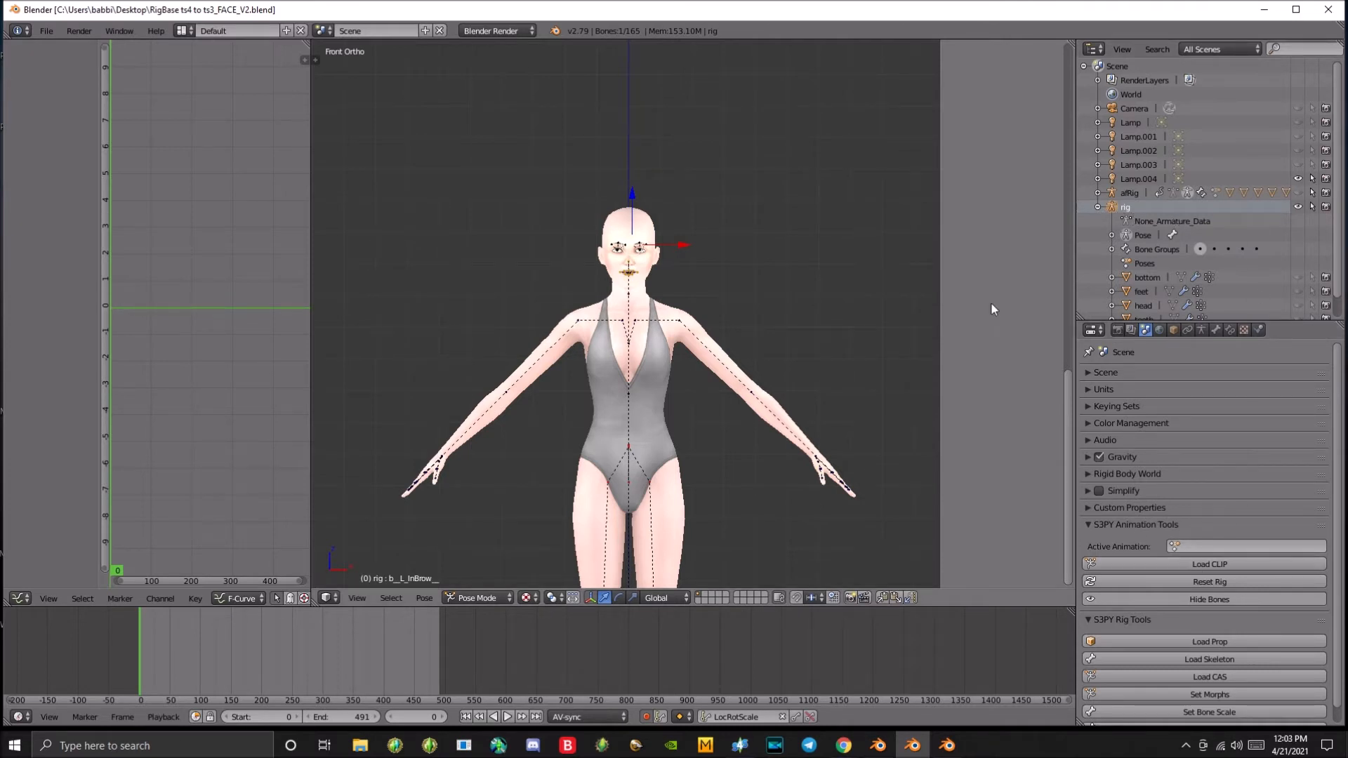
left_click(1210, 565)
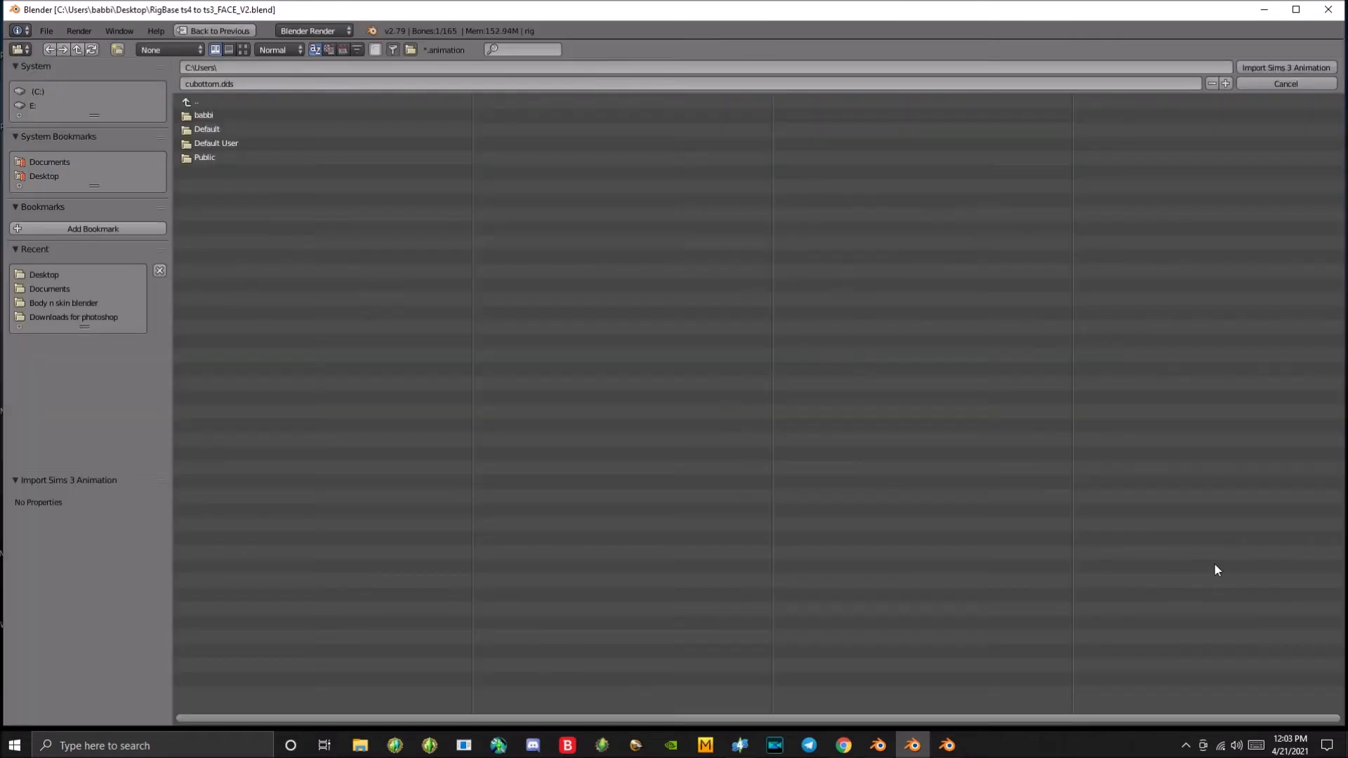
left_click(45, 175)
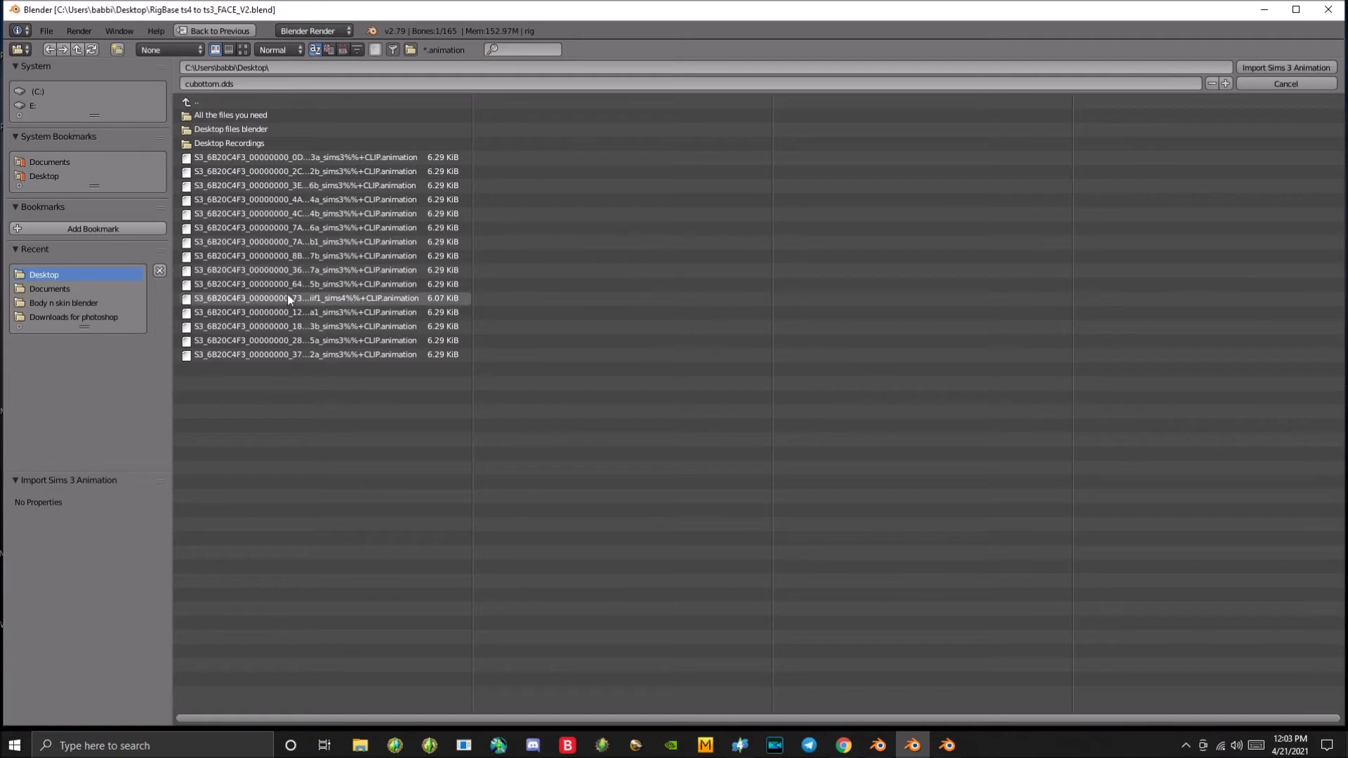
double_click(340, 305)
scroll(705, 407, "down", 4)
scroll(706, 410, "up", 3)
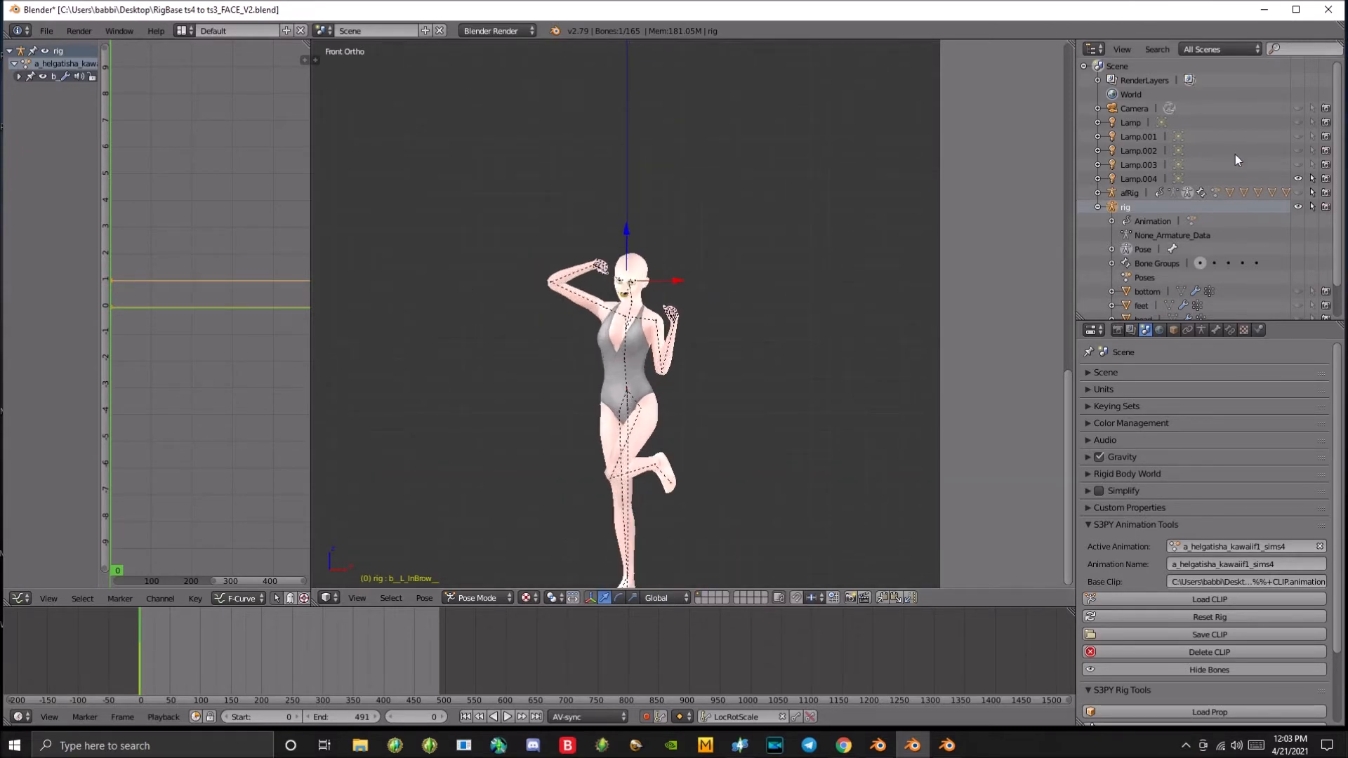
Hide the armature named rig and show afRig instead, with all of its bones selected and keyframed at frame 0
left_click(1298, 207)
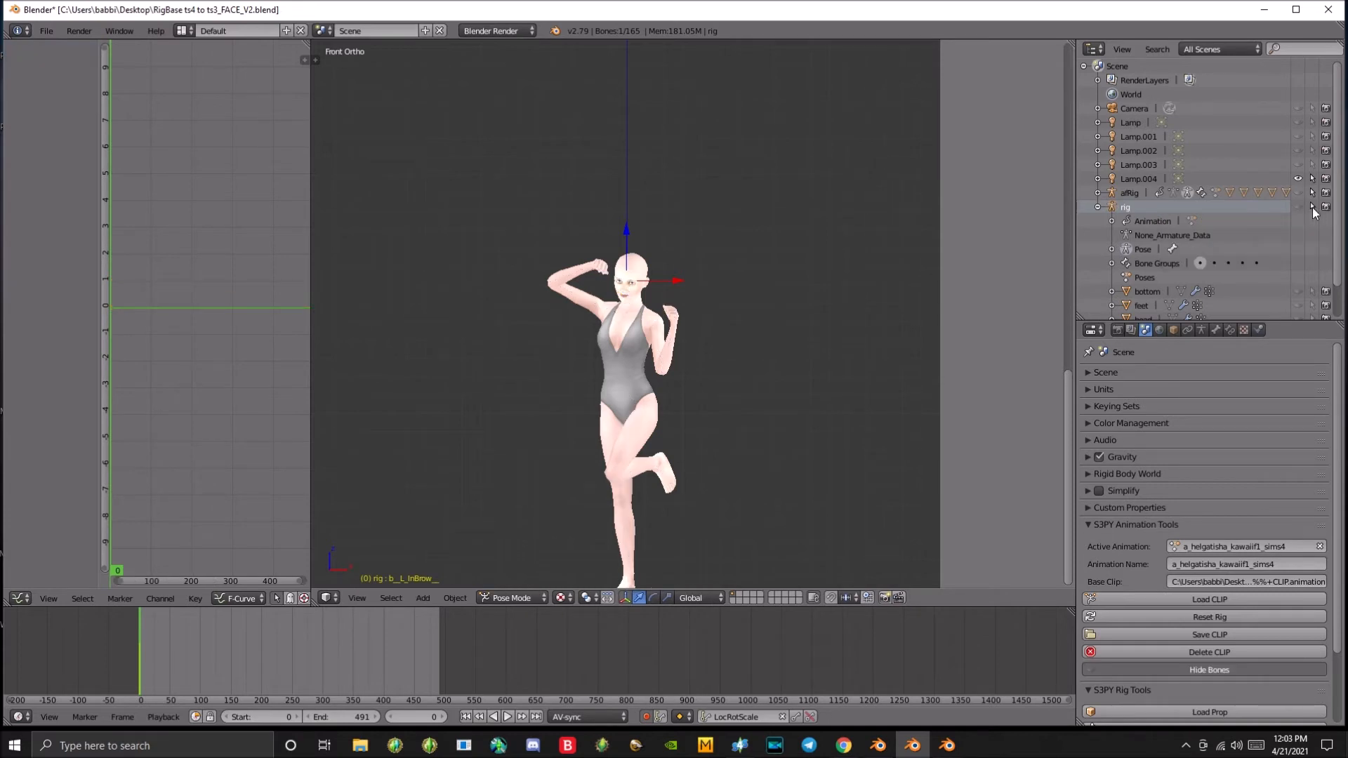
left_click(1129, 191)
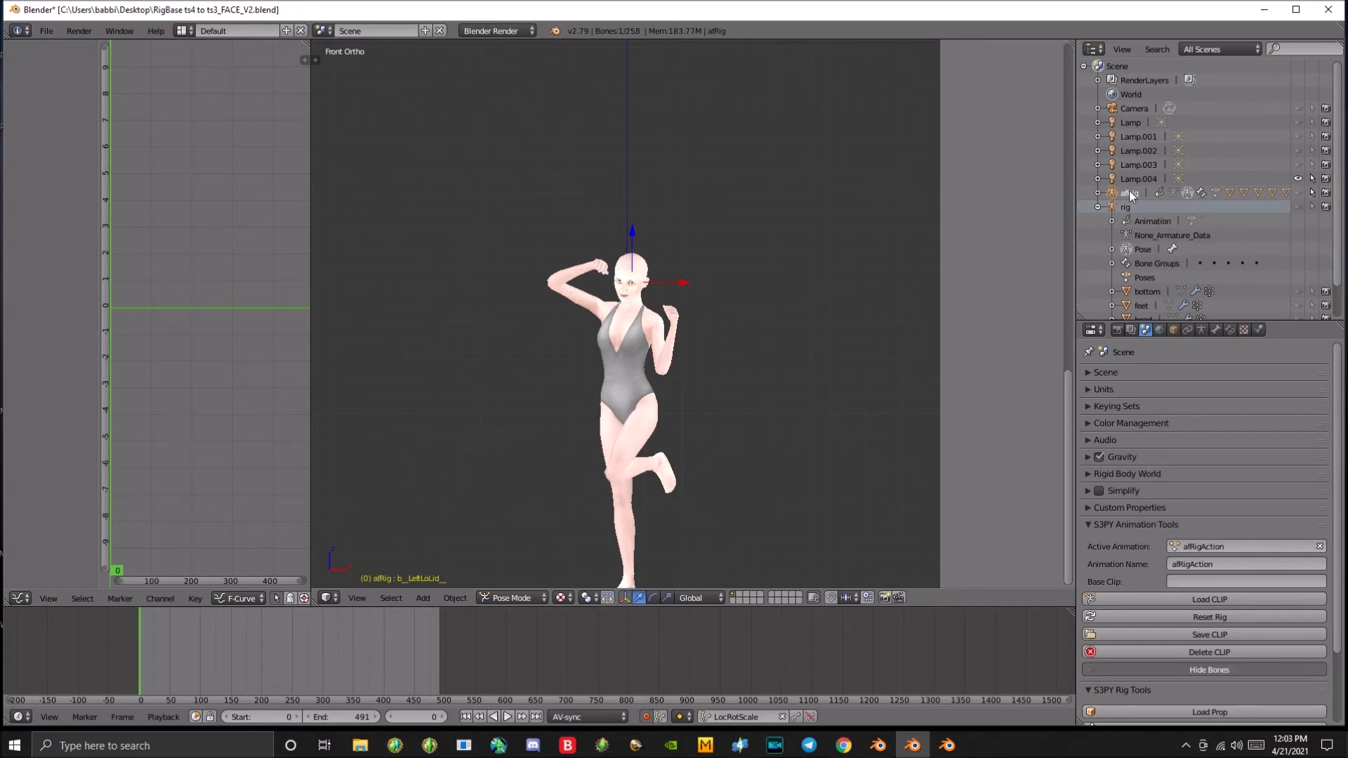
left_click(1298, 193)
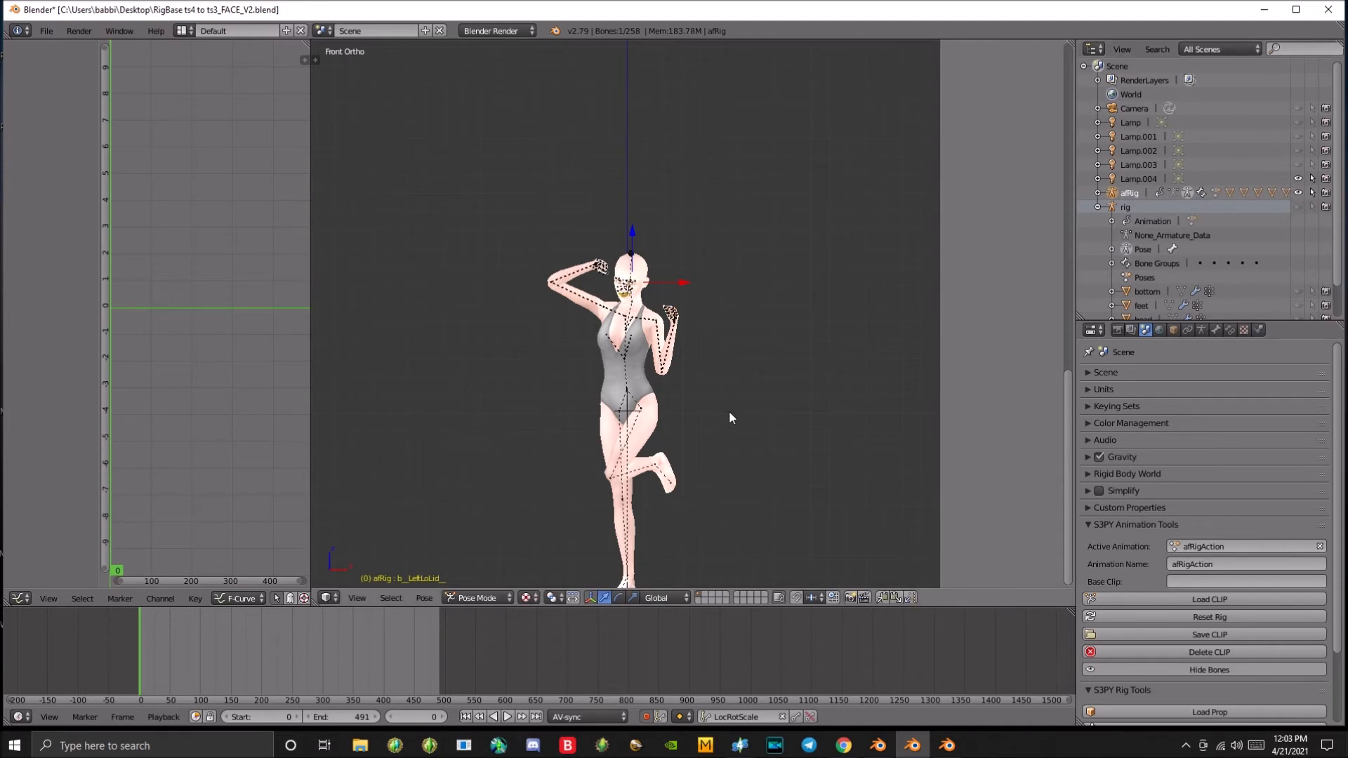
key("a")
key("i")
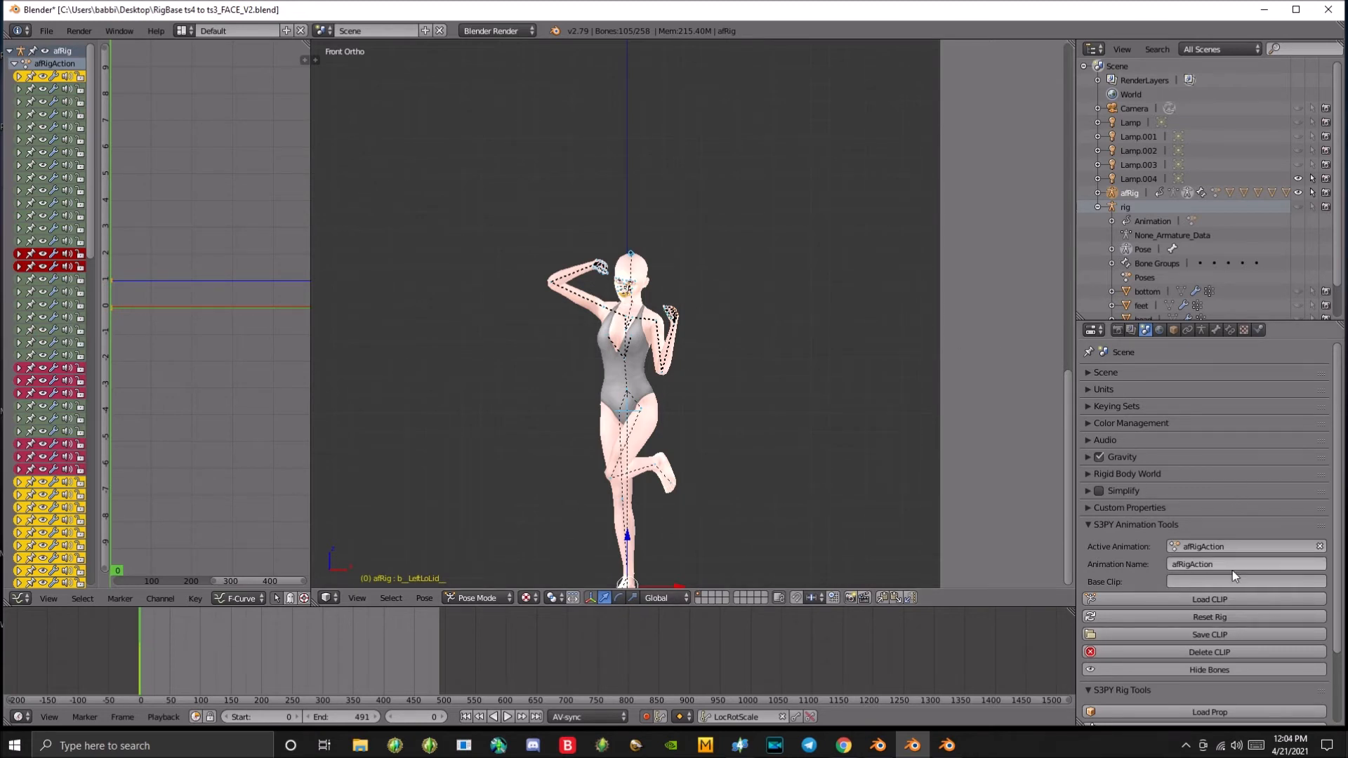
Set afRig's animation name to a_helgatisha_kawaiif1 using the copied creator text, and leave the export without saving
left_click(1209, 635)
left_click(1239, 661)
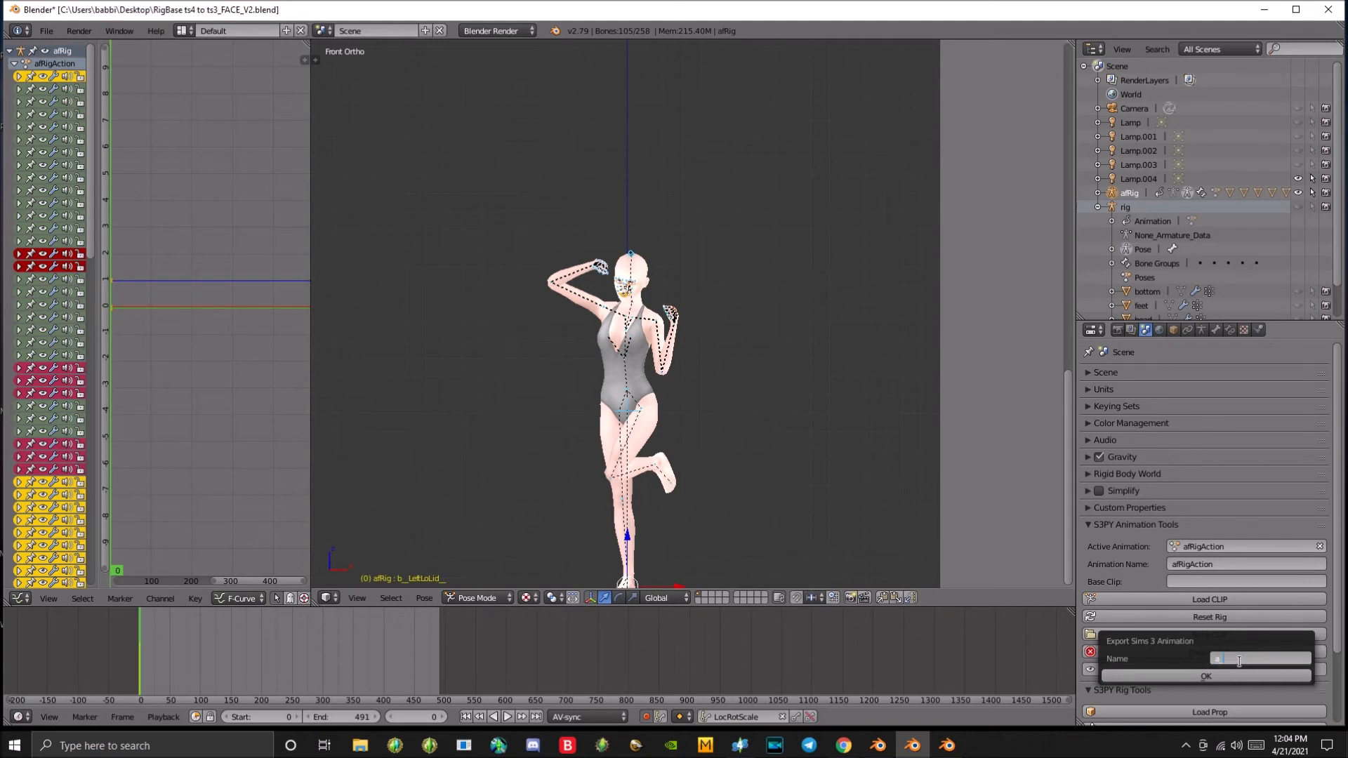
key("Escape")
left_click(1234, 663)
key("Escape")
left_click(1235, 665)
key("Escape")
left_click(1233, 663)
key("Escape")
left_click(1229, 661)
type("a_")
key("ctrl+v")
type("_kawaii")
type("f1")
left_click(1205, 676)
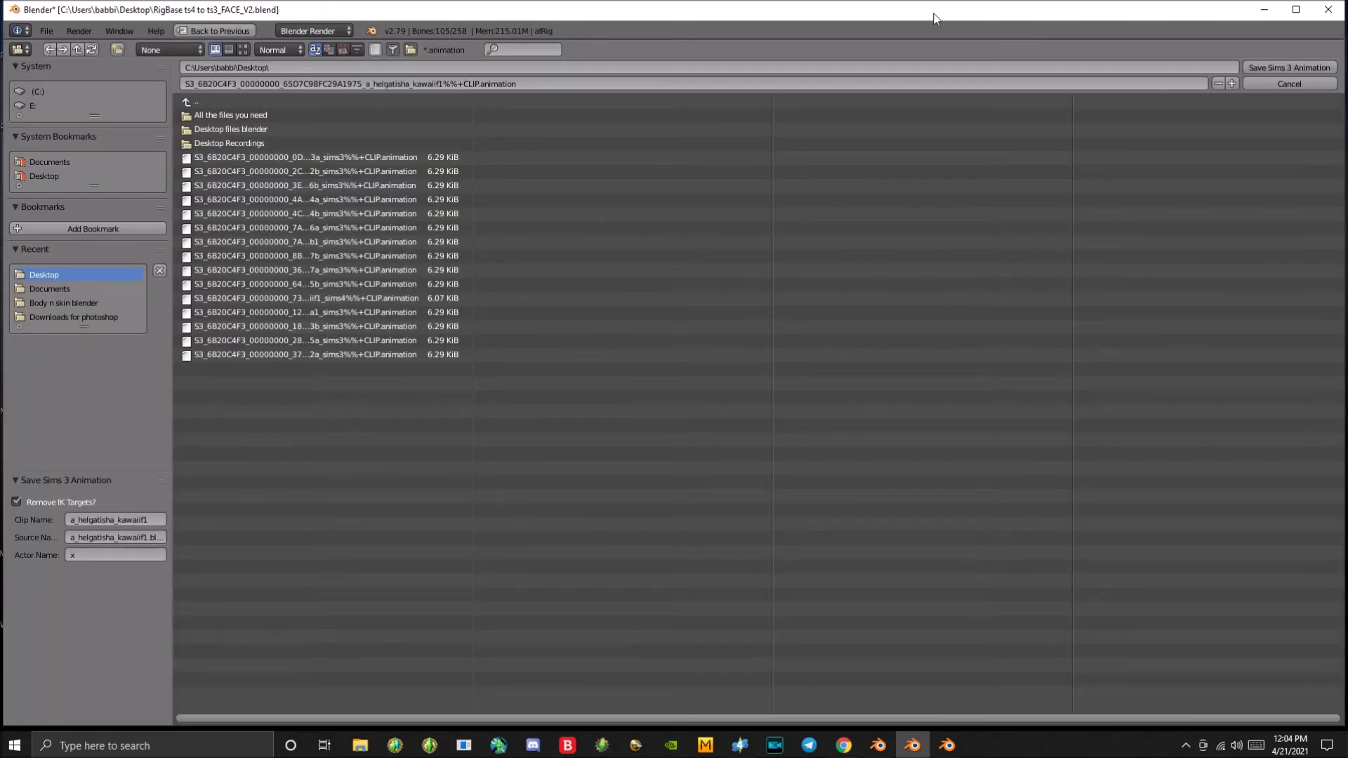
left_click(1292, 85)
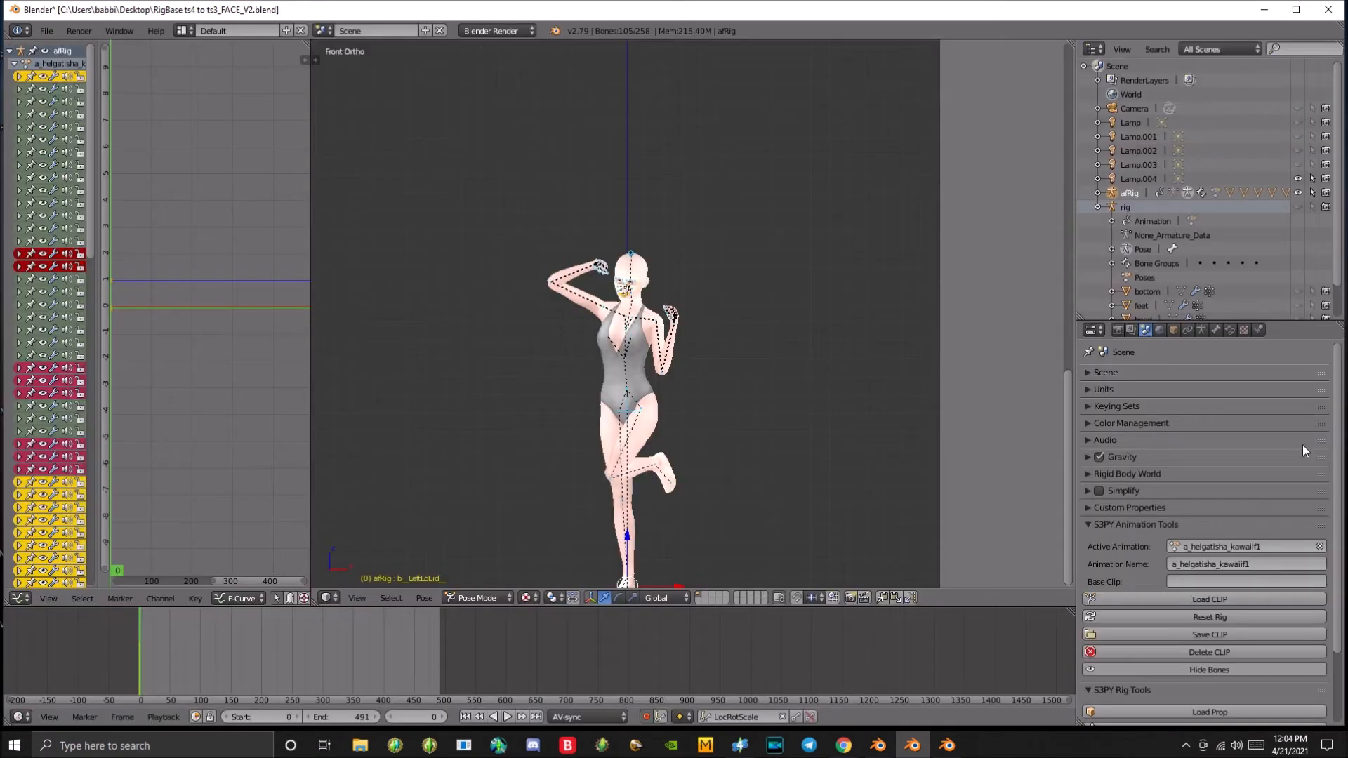
Append _sims3 to the animation name and export the clip to the Desktop as a_helgatisha_kawaiif1_sims3
left_click(1212, 635)
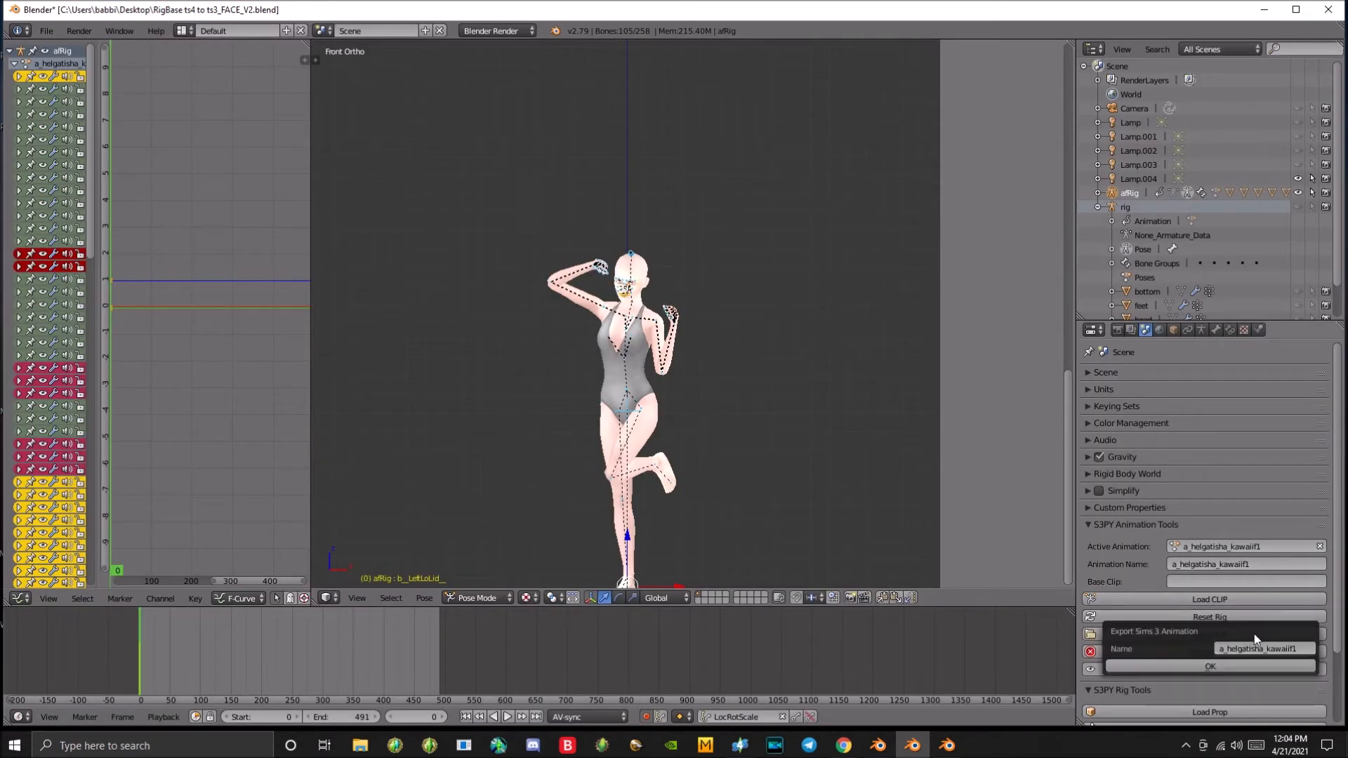
left_click(1306, 649)
type("_sims3")
left_click(1235, 667)
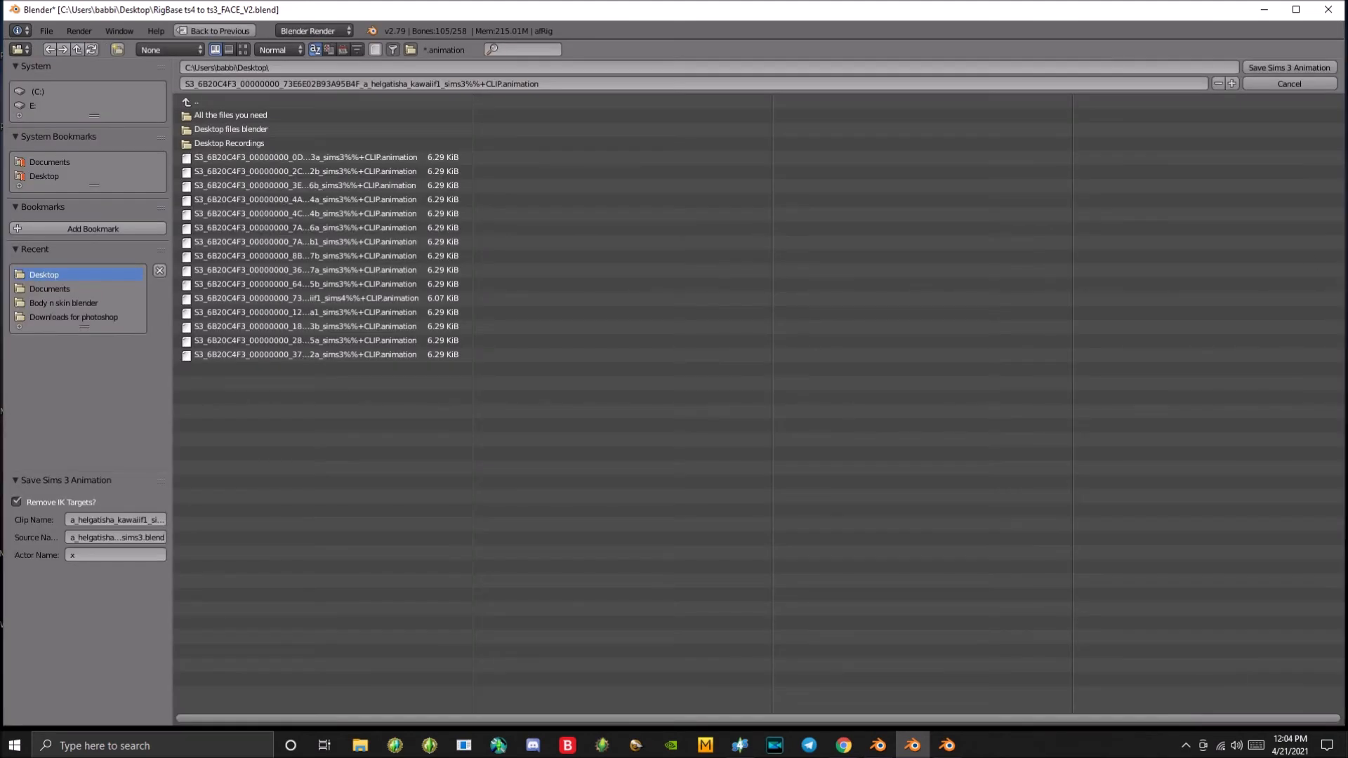
left_click(1296, 70)
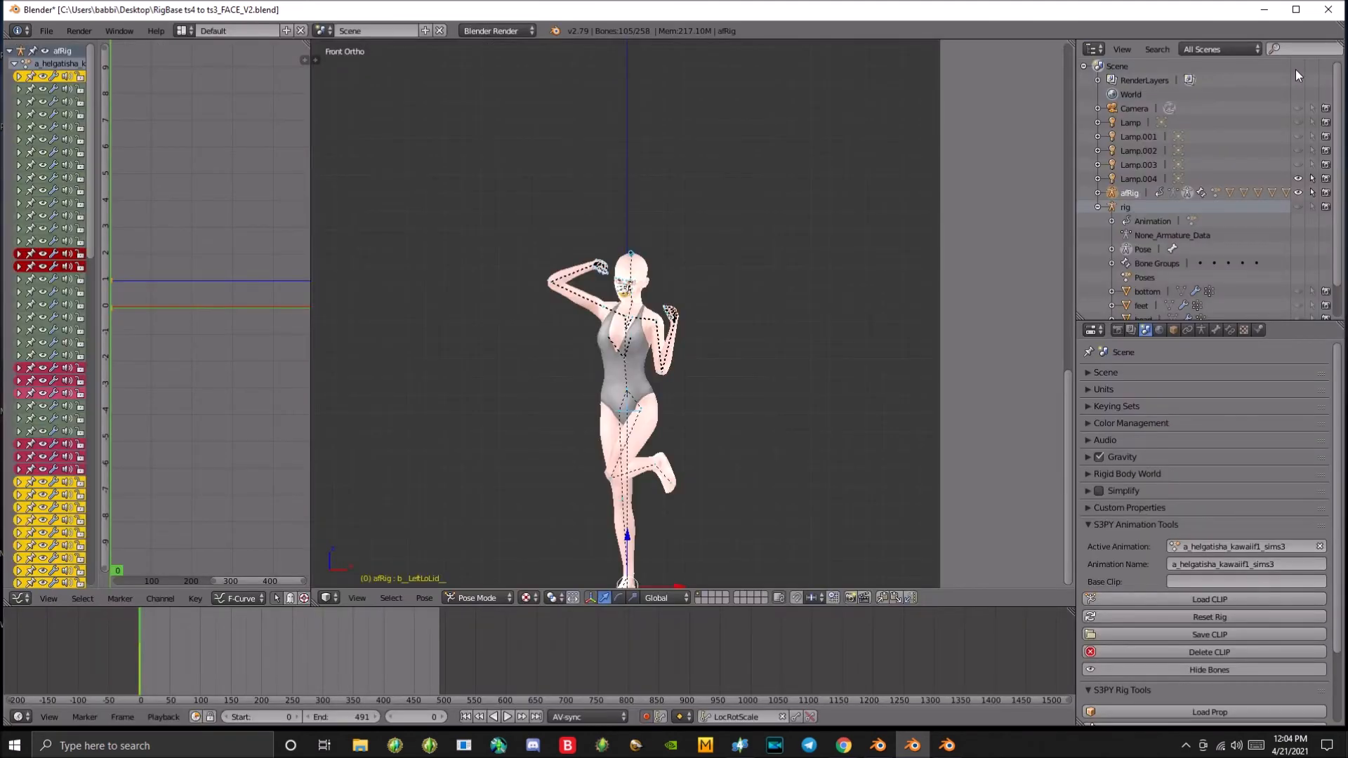
left_click(956, 753)
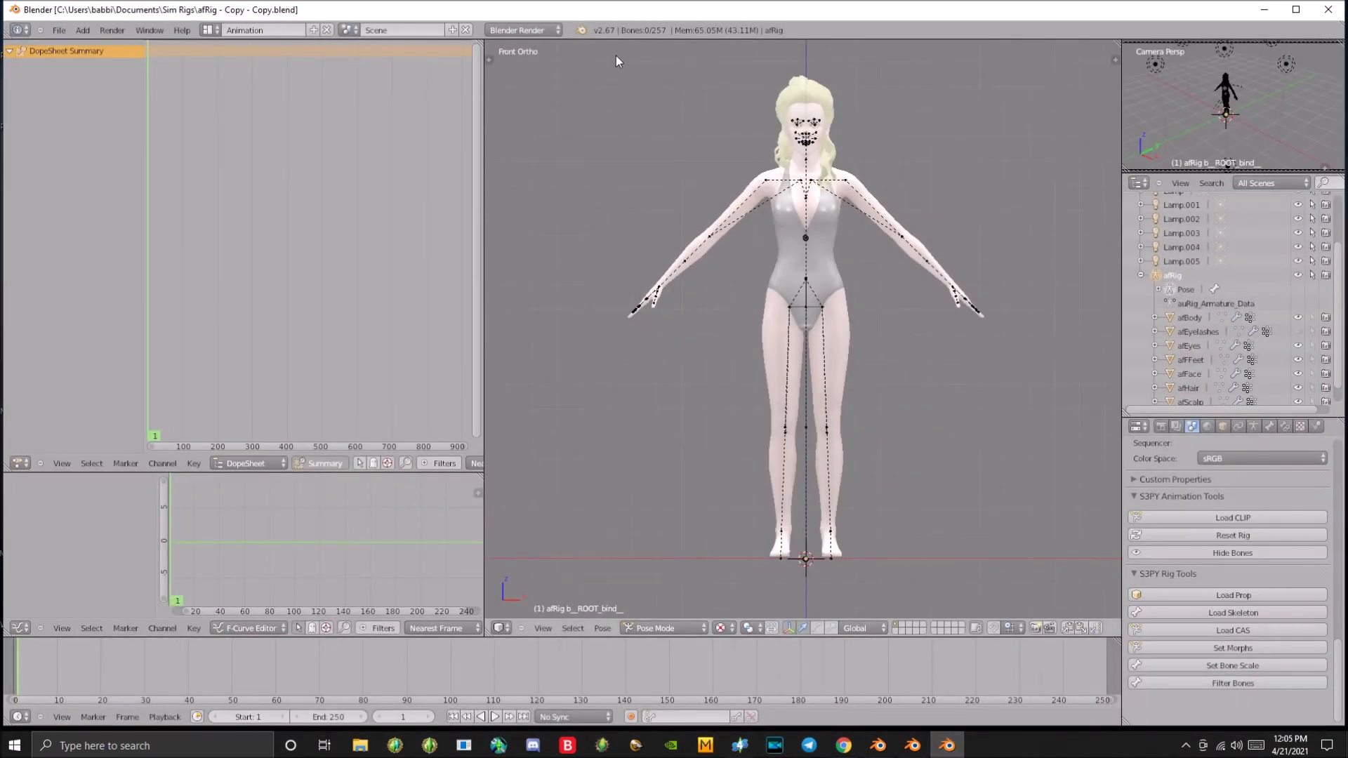
left_click(1347, 756)
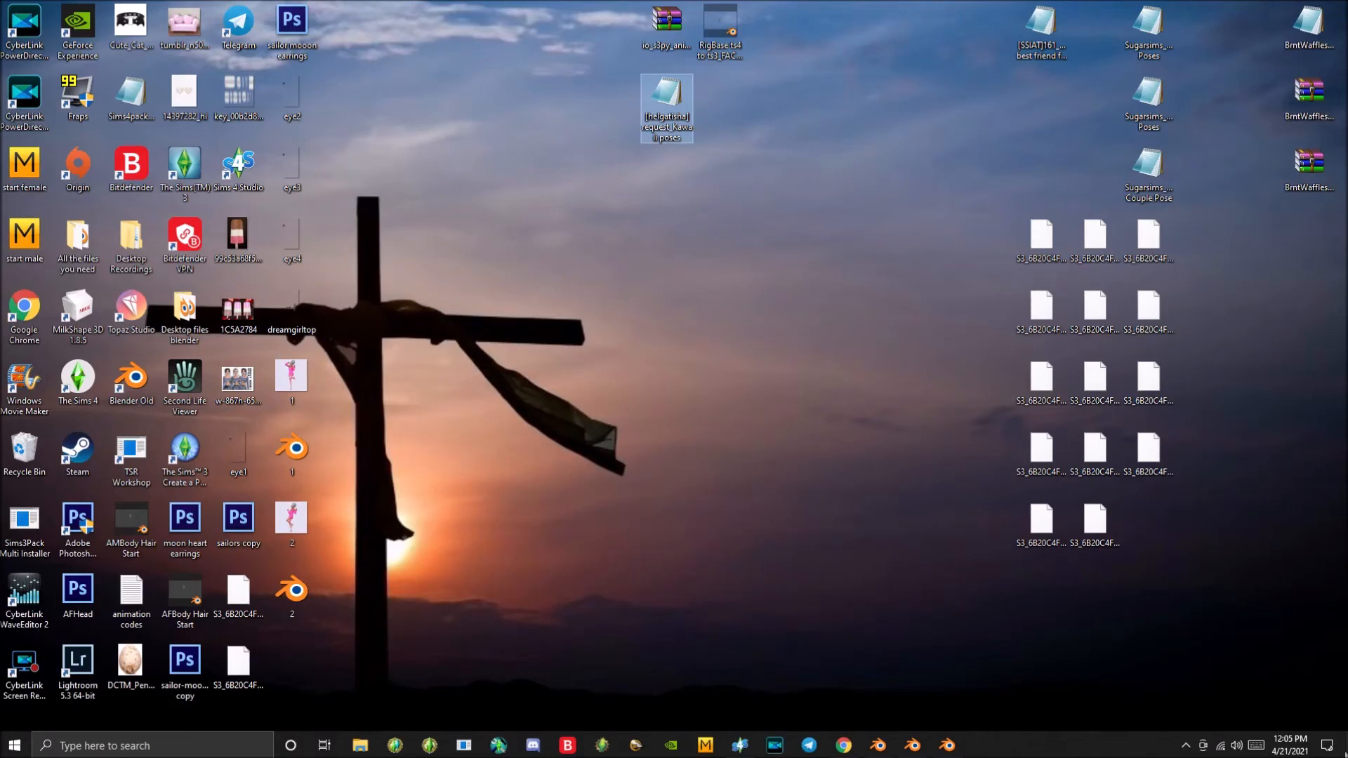
left_click(950, 745)
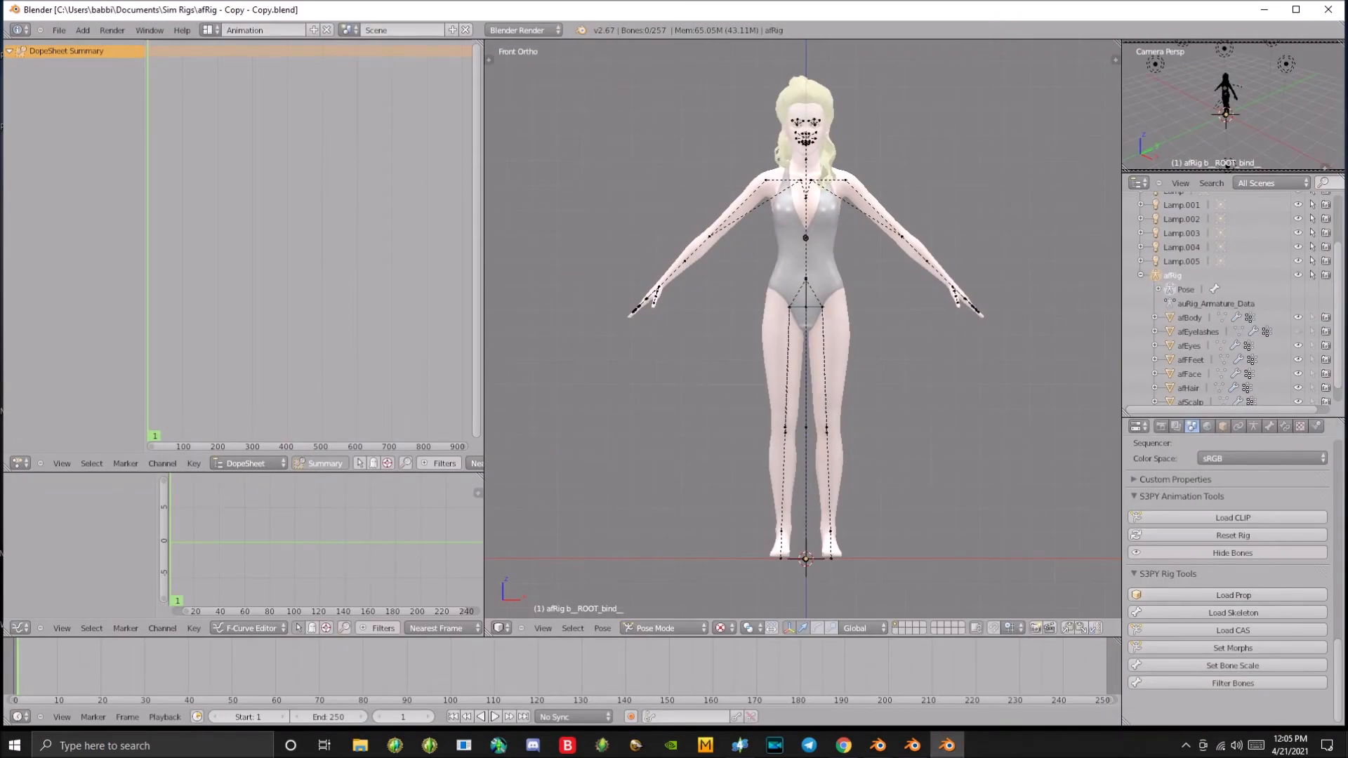
On the desktop, move the two exported helgatisha animation files out to the empty area below the Kawaii poses package
left_click(1347, 756)
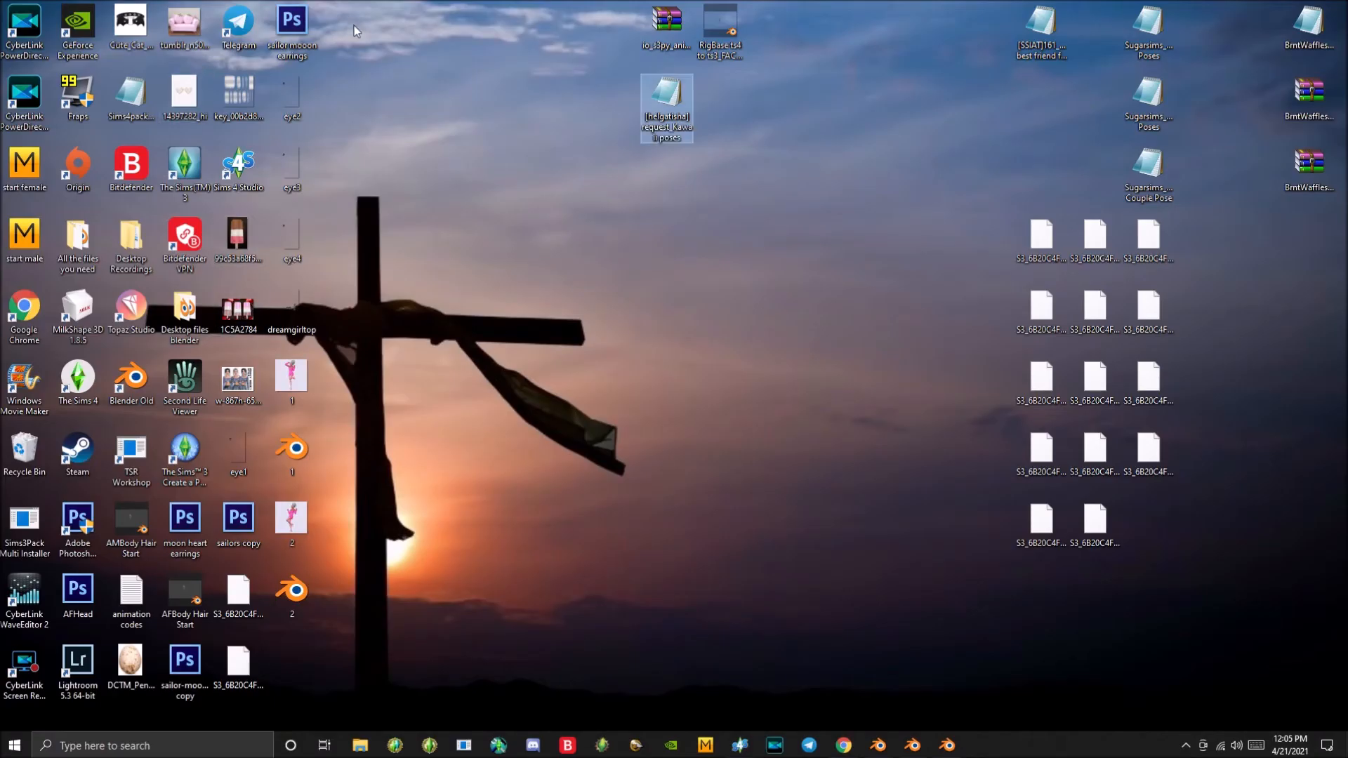
left_click_drag(230, 614, 605, 257)
left_click_drag(247, 653, 680, 270)
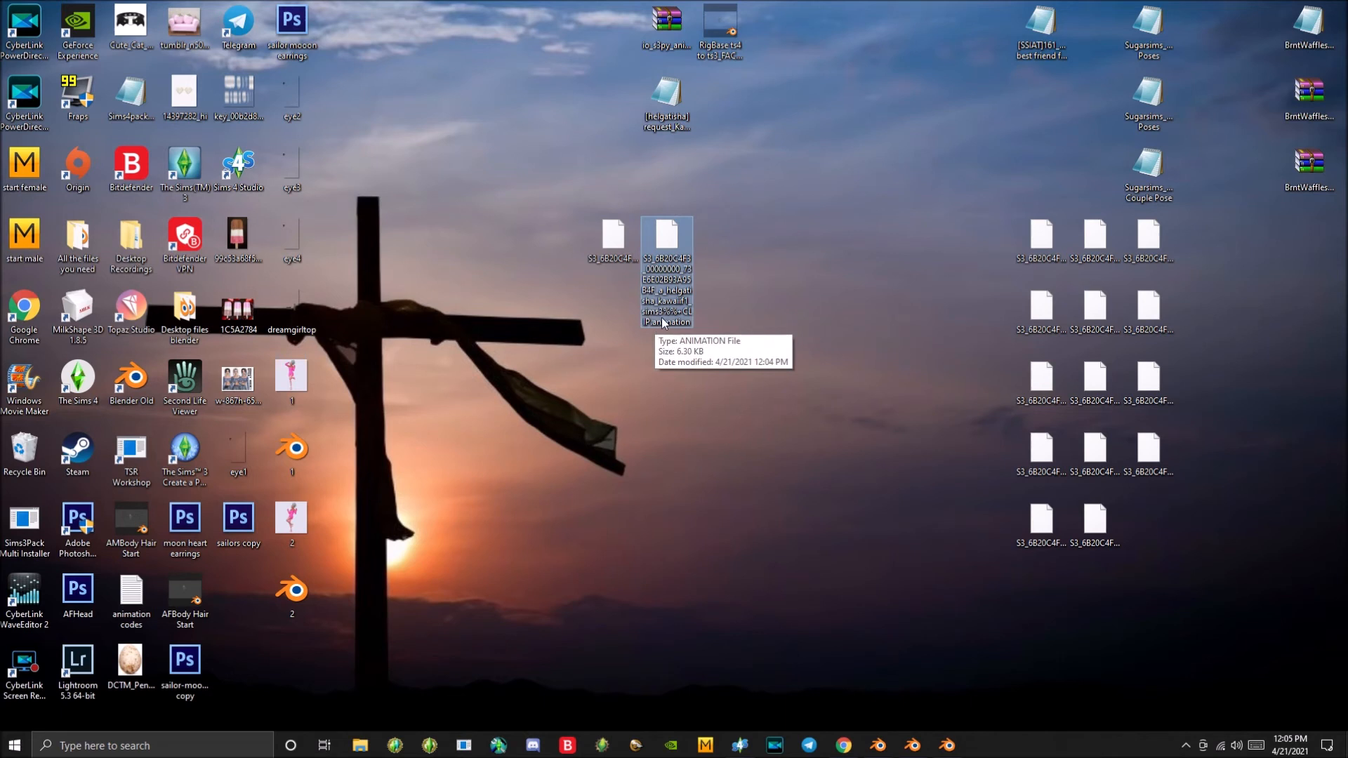
Delete the a_helgatisha_kawaiif1_sims4 animation file and move the sims3 animation file into its place
left_click(618, 250)
double_click(618, 249)
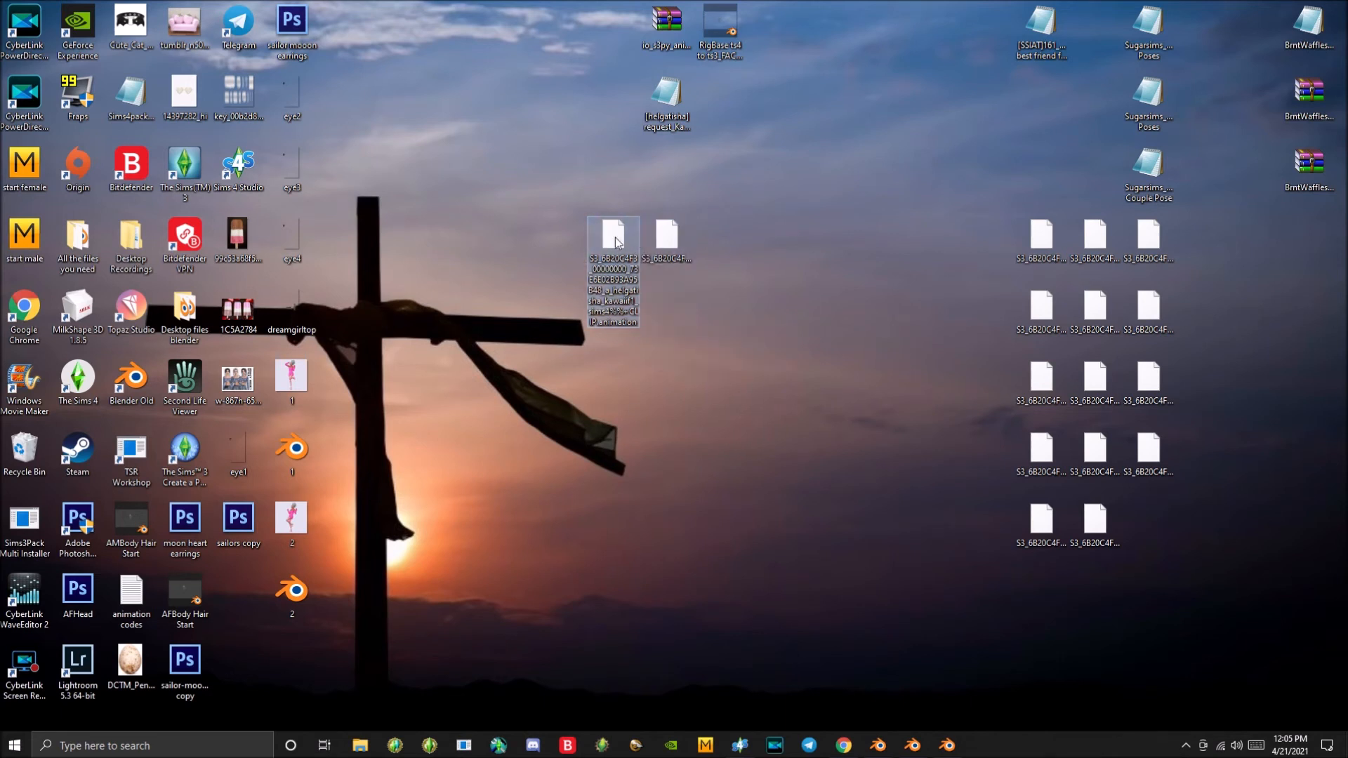
right_click(610, 242)
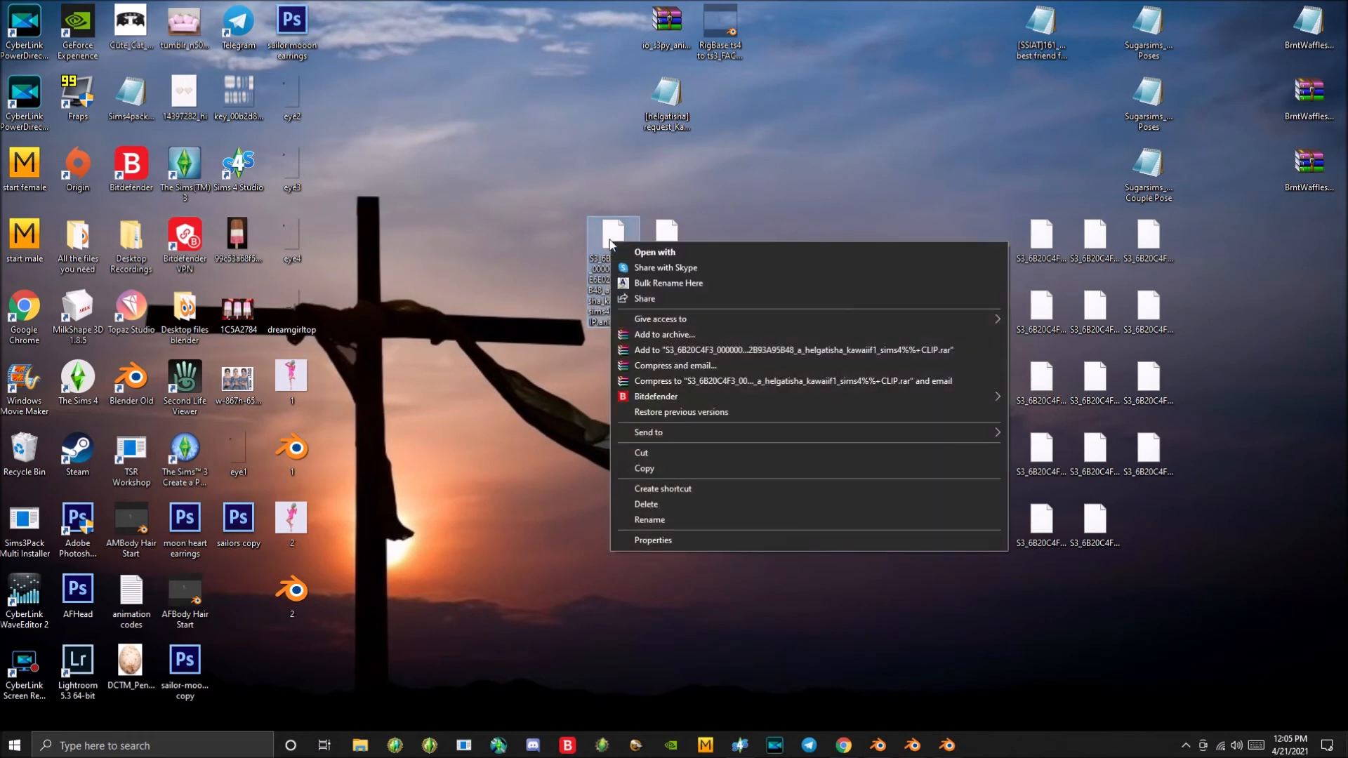
left_click(643, 505)
left_click_drag(665, 270, 611, 272)
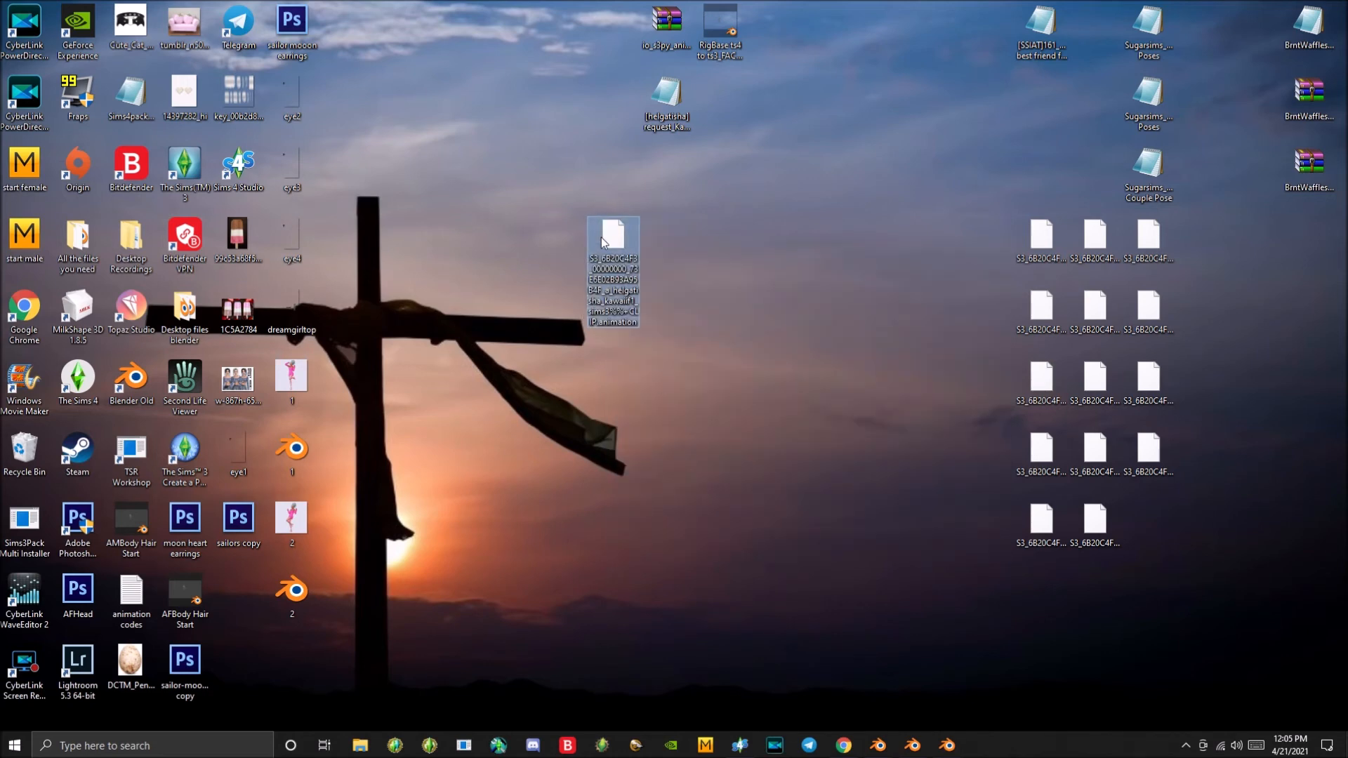
left_click(898, 249)
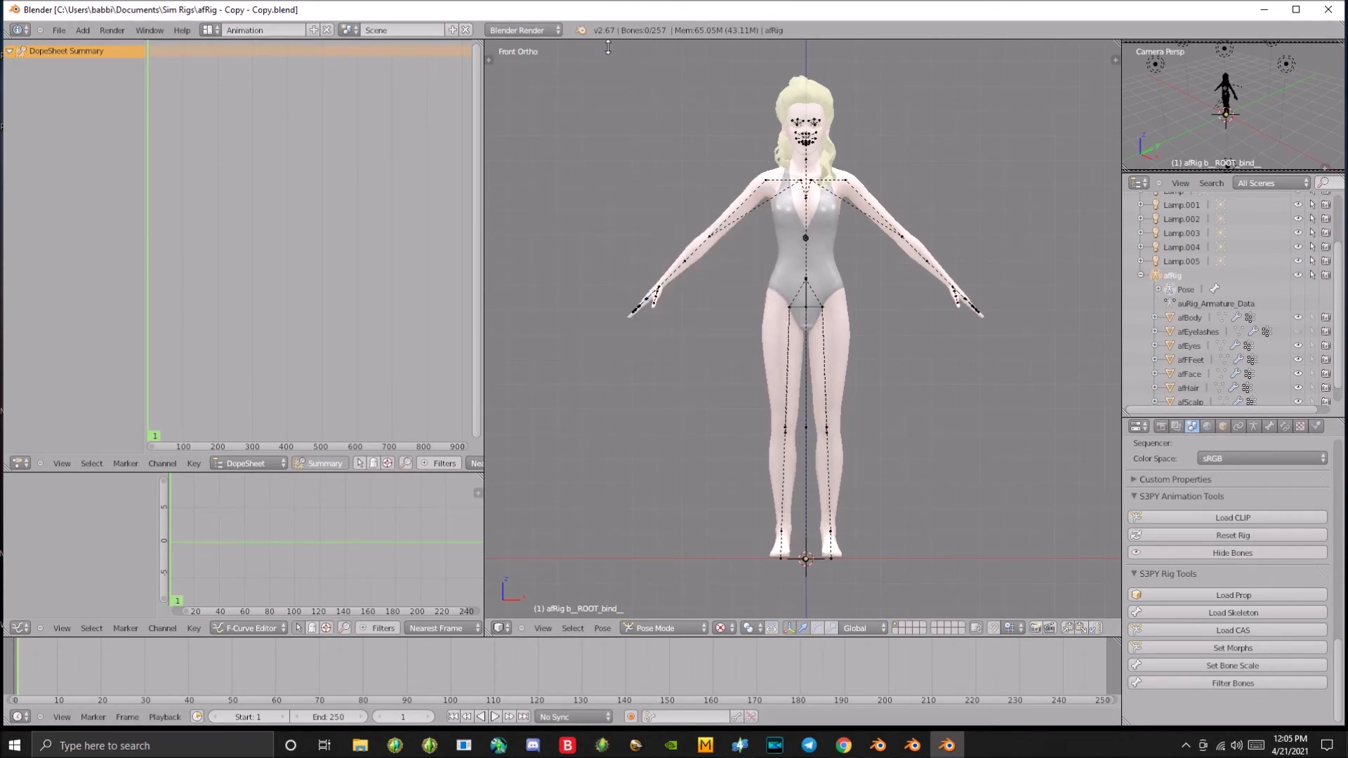
In the Blender window with afRig - Copy - Copy.blend, select all bones, load the a_helgatisha_kawaiif1_sims3 clip from the Desktop, and inspect the pose
key("a")
left_click(1202, 518)
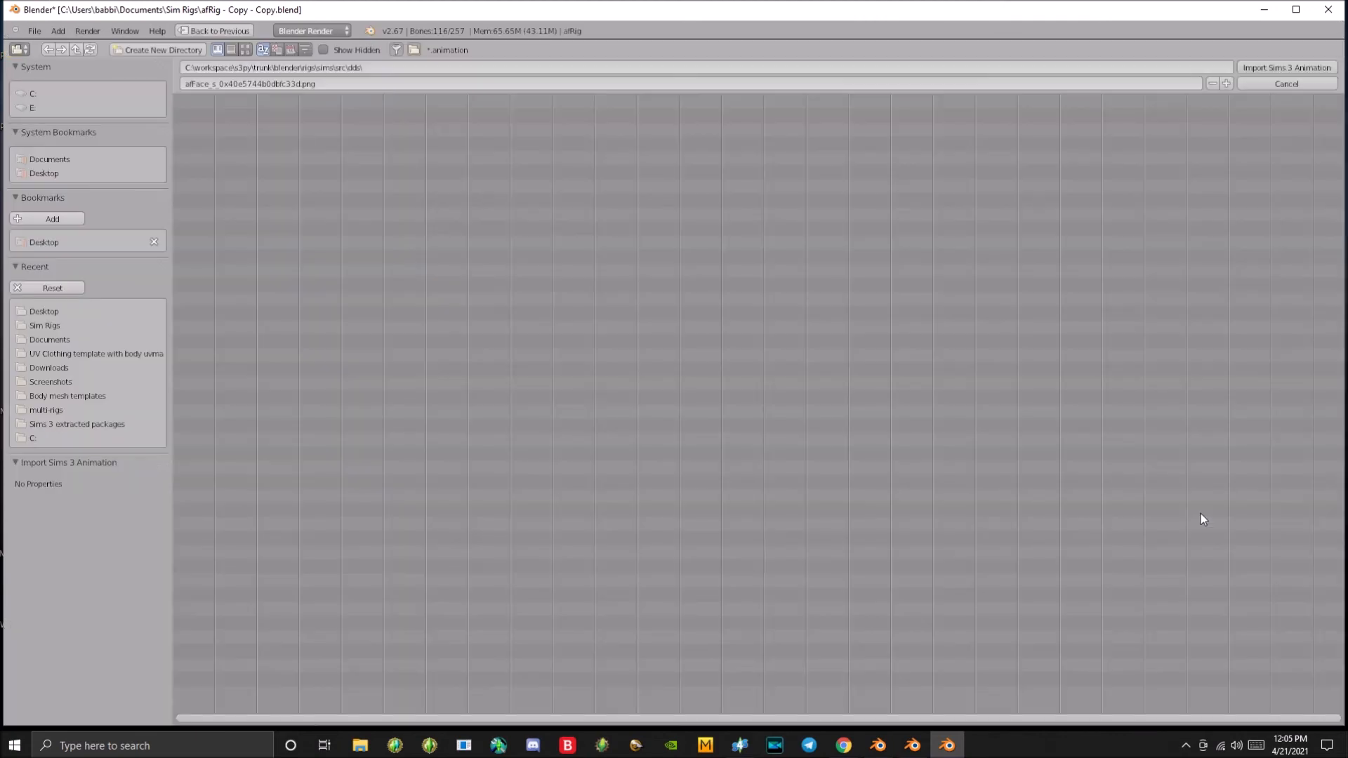
left_click(53, 173)
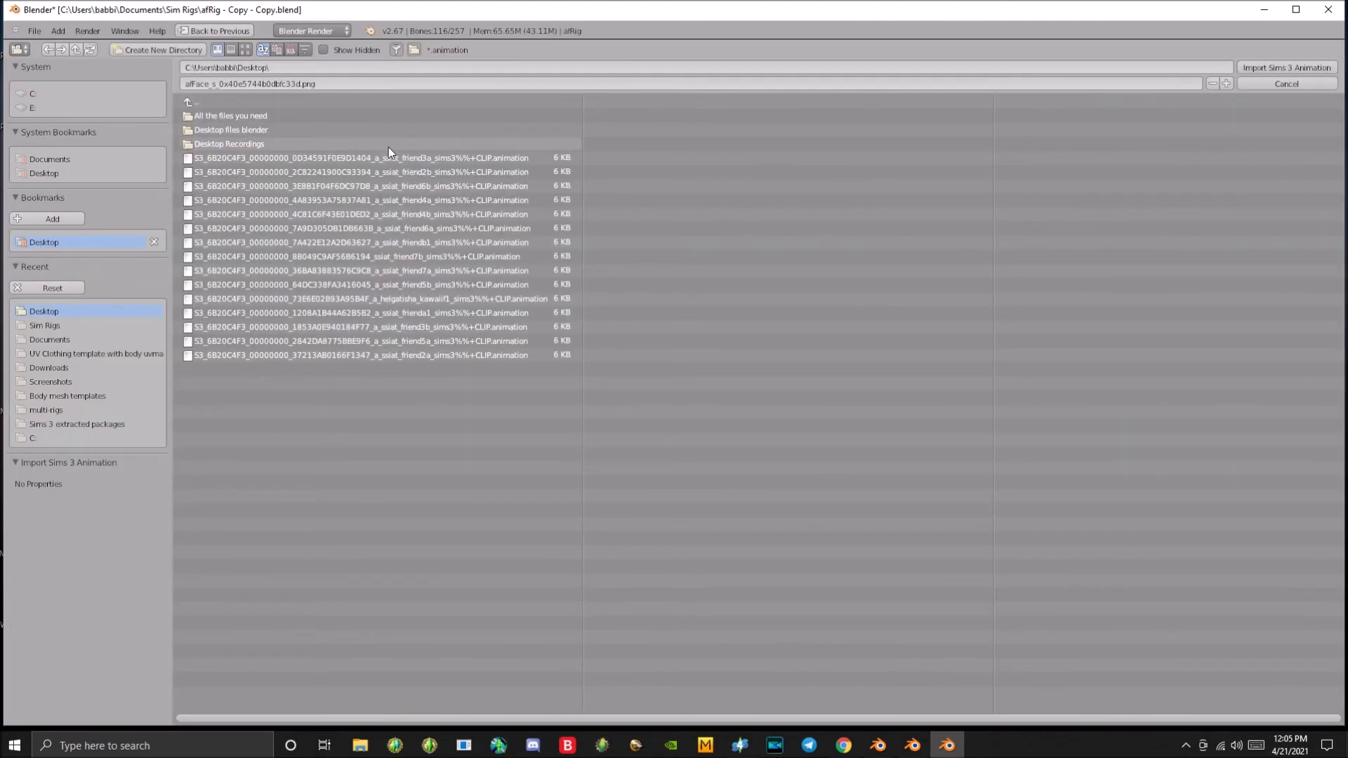
double_click(402, 300)
middle_click_drag(765, 406, 872, 392)
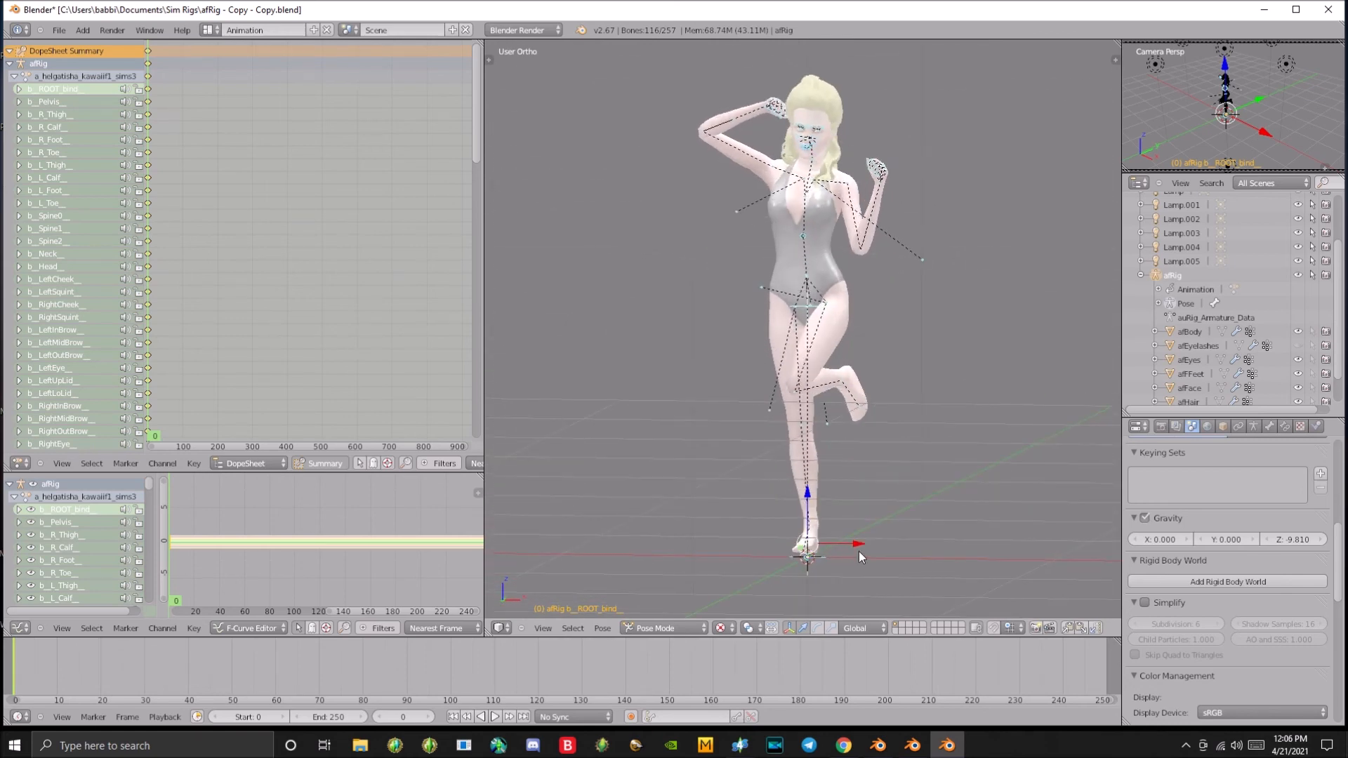
middle_click_drag(842, 483, 840, 445)
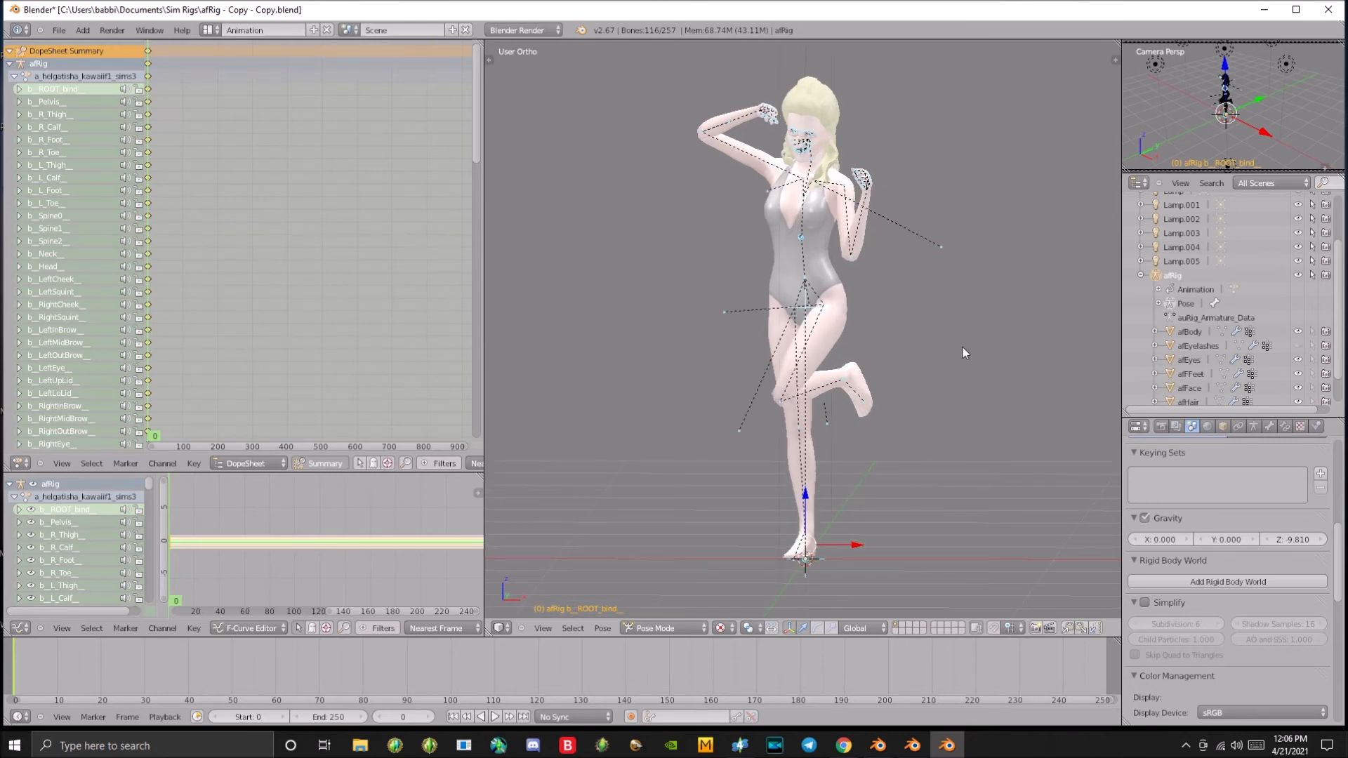
On the desktop, move the a_helgatisha_kawaiif1_sims3 animation file directly below the Kawaii poses package
left_click(1347, 746)
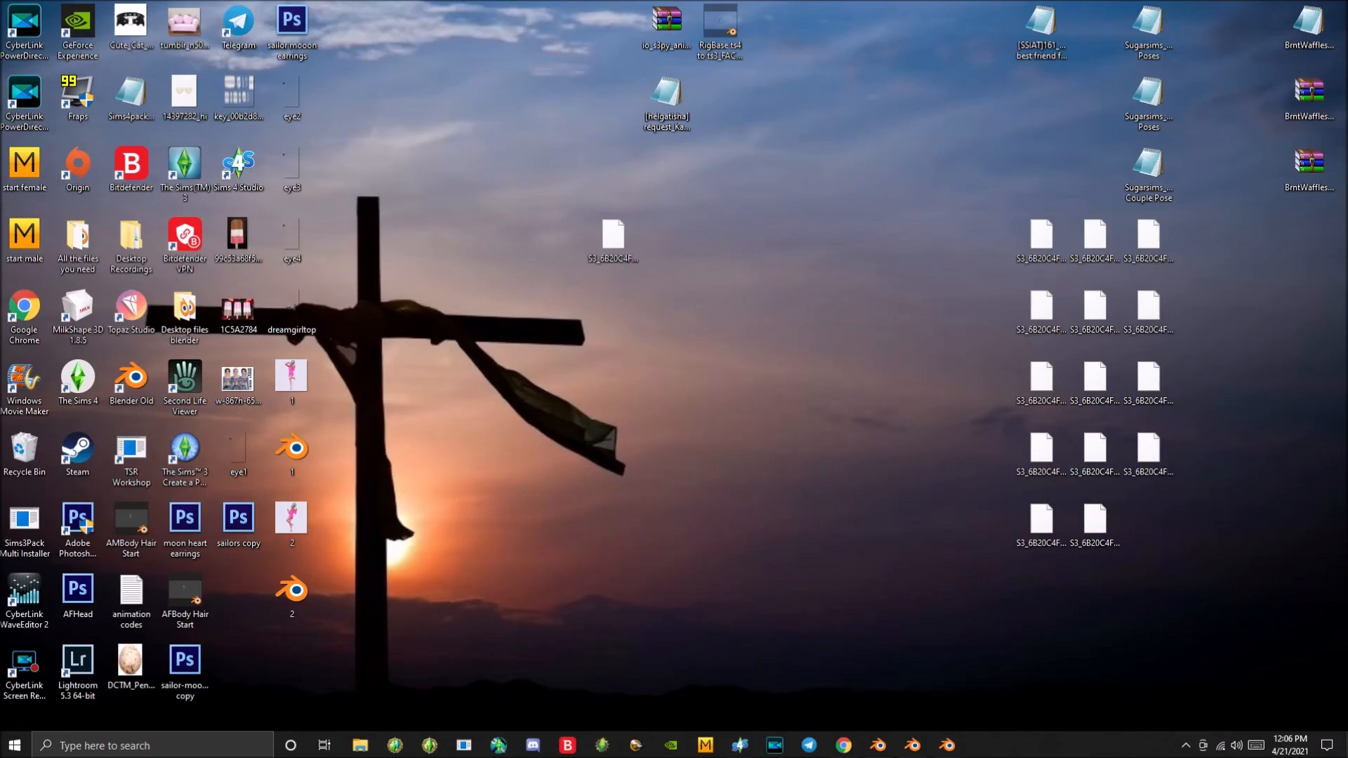
left_click_drag(617, 271, 670, 271)
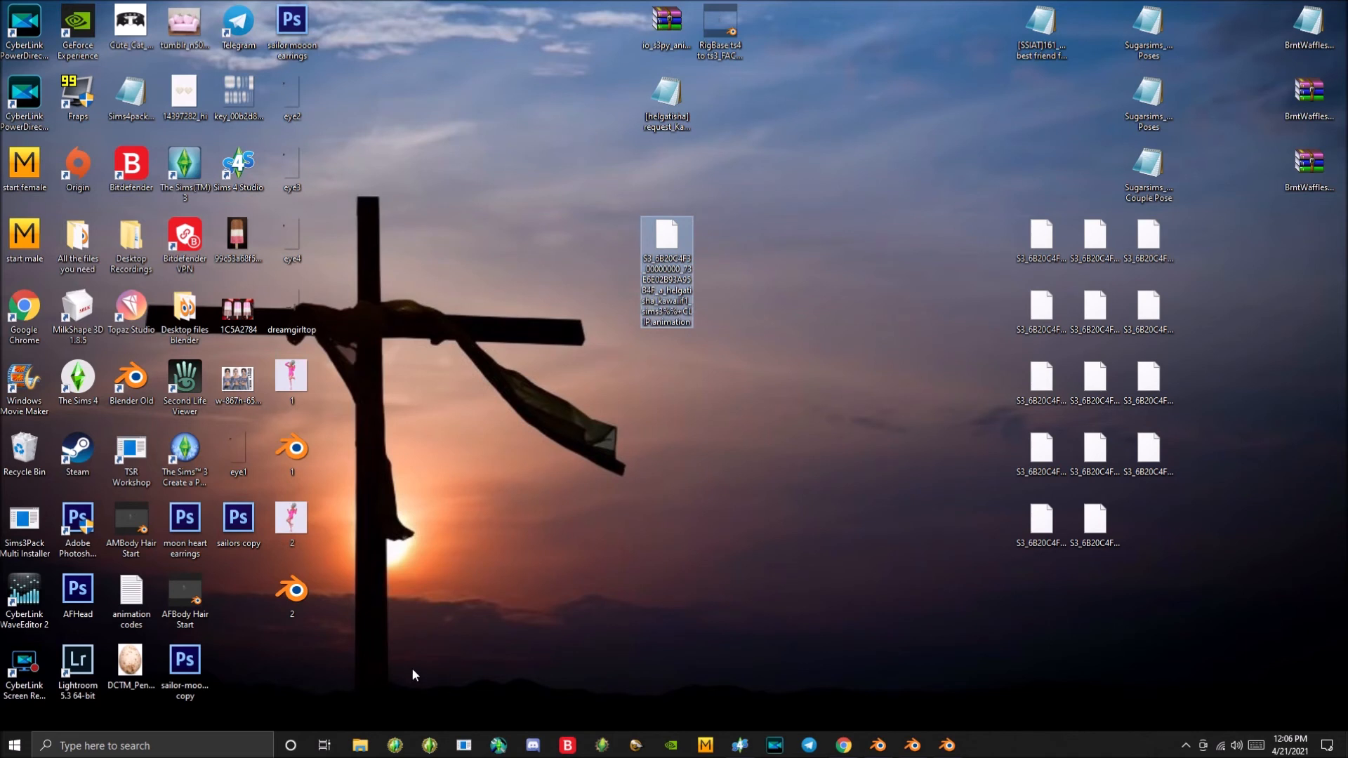
Open s3pe, maximize its window, and create a new empty package
left_click(432, 753)
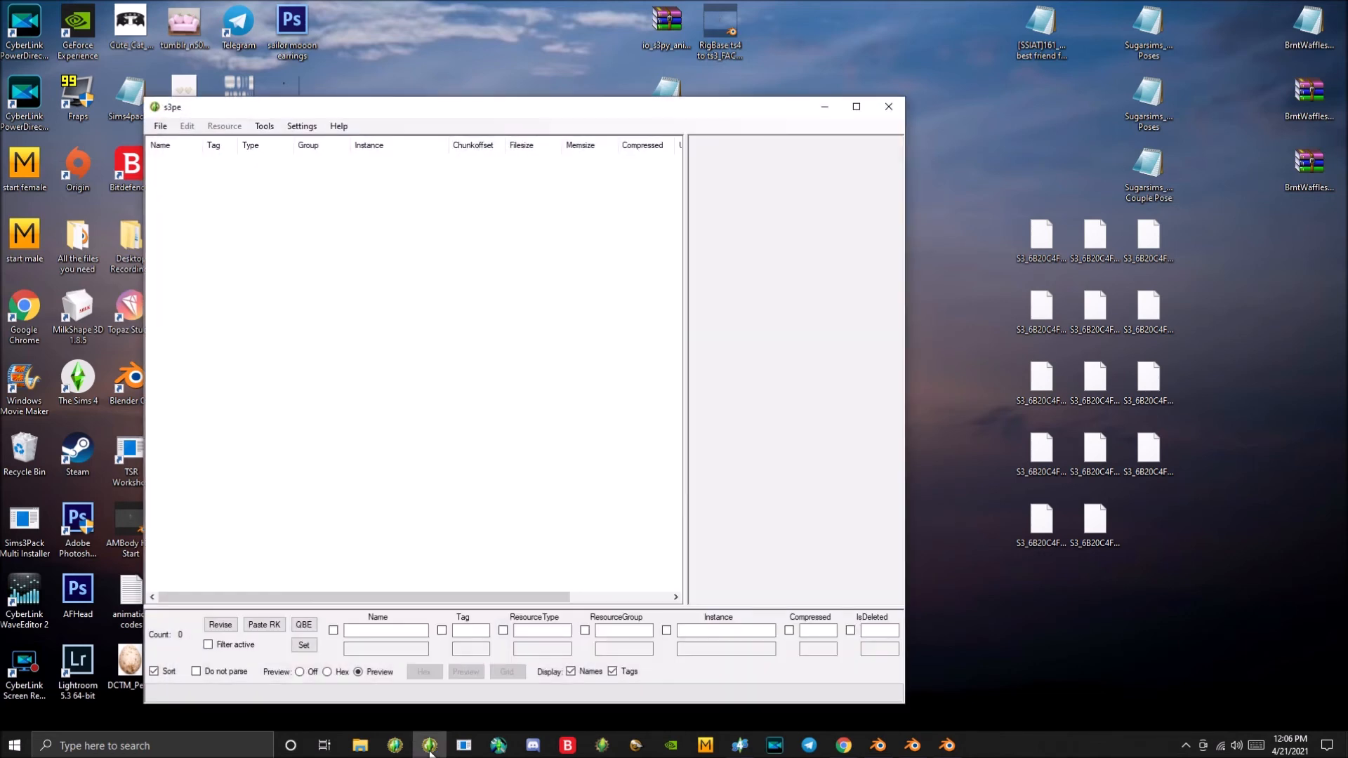
left_click(856, 107)
left_click(22, 30)
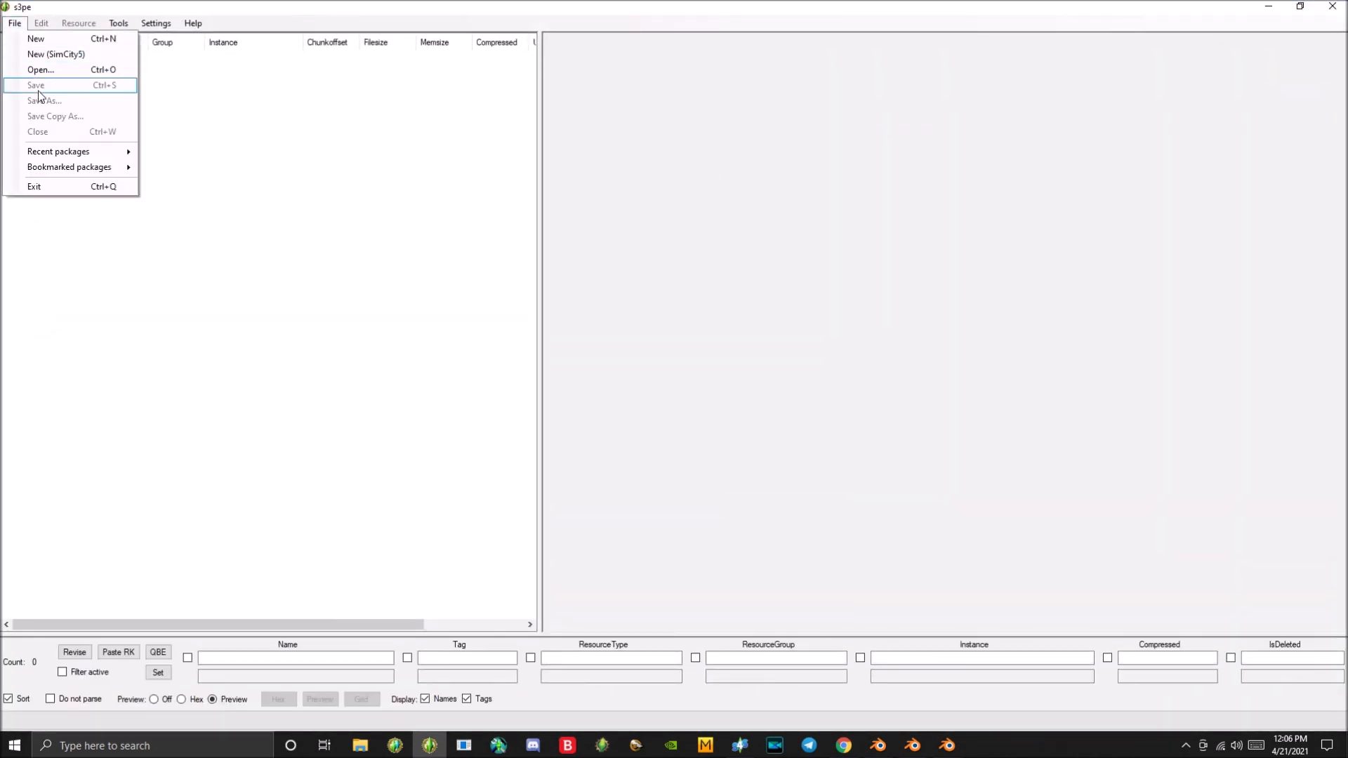
left_click(82, 39)
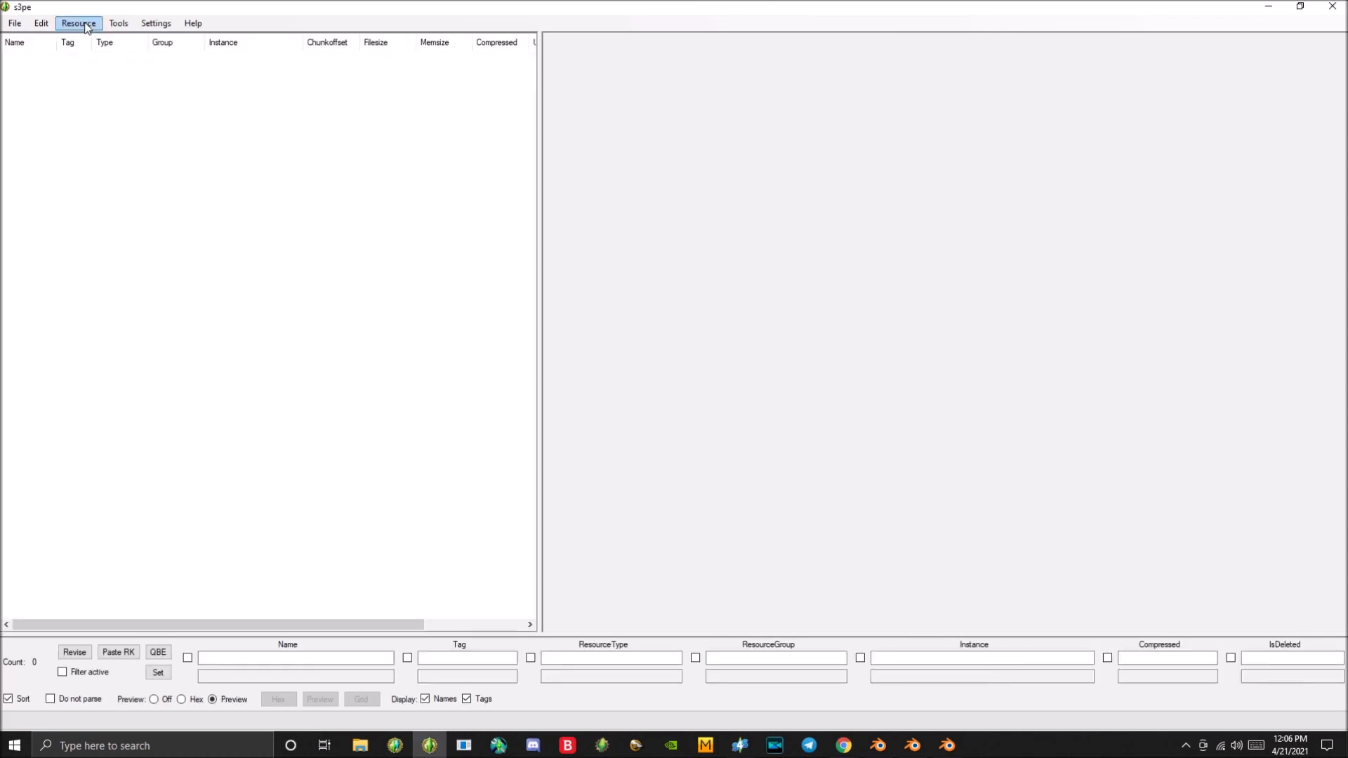
left_click(87, 27)
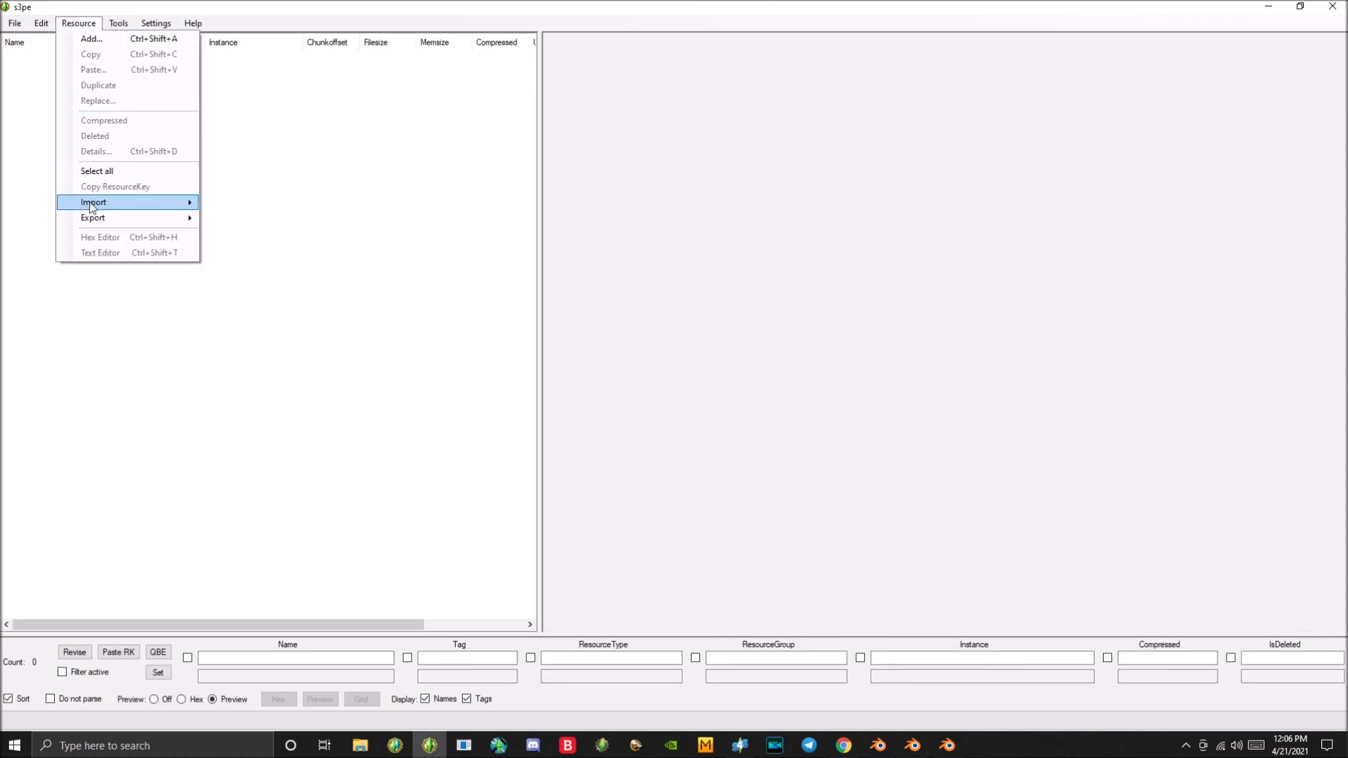
mouse_move(94, 204)
left_click(231, 219)
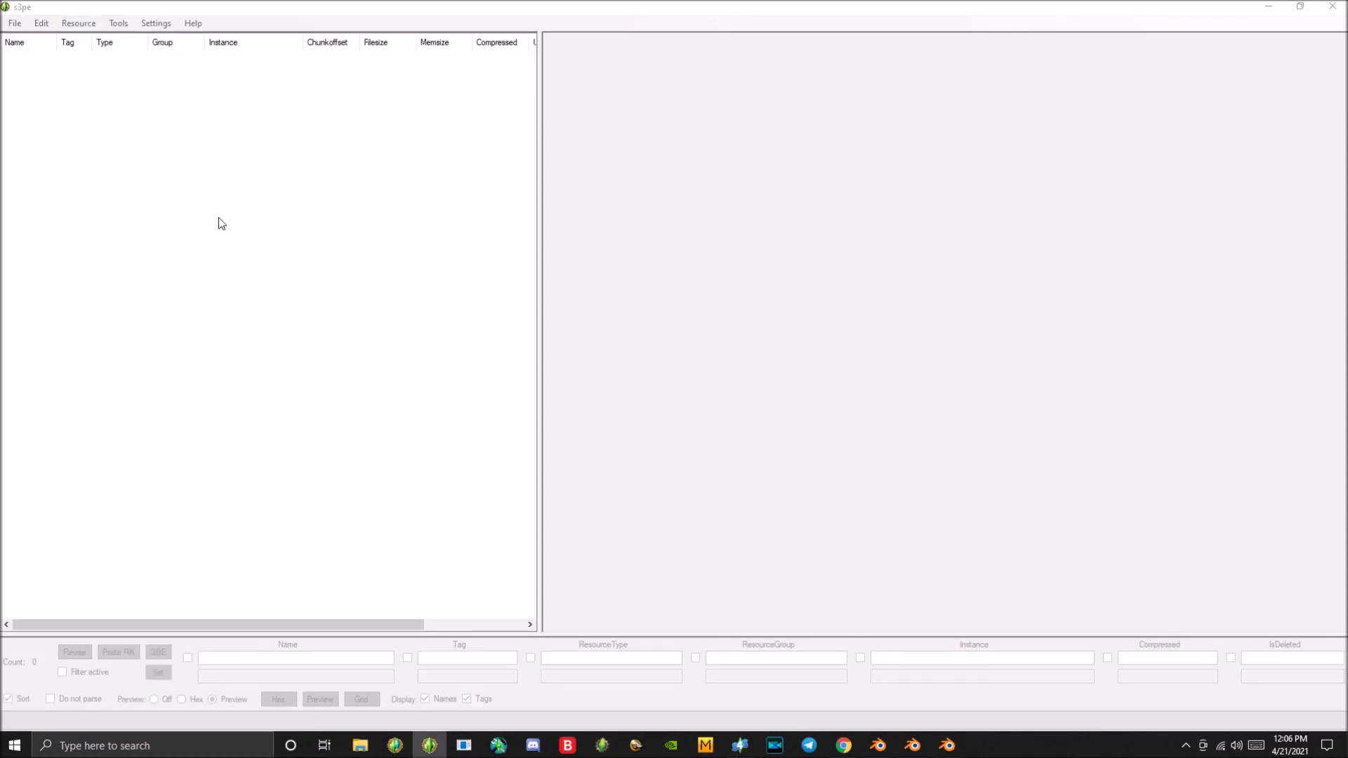
scroll(56, 176, "up", 3)
left_click(56, 124)
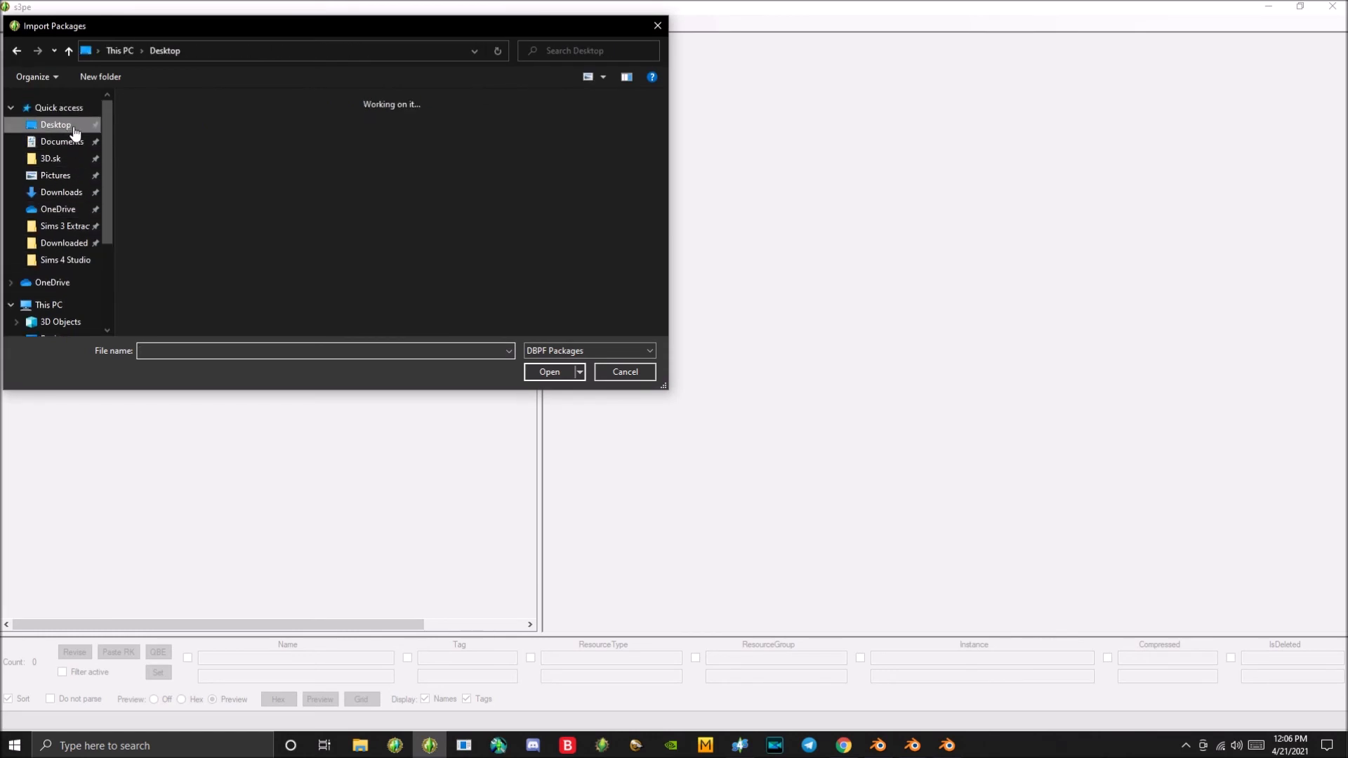
left_click(561, 350)
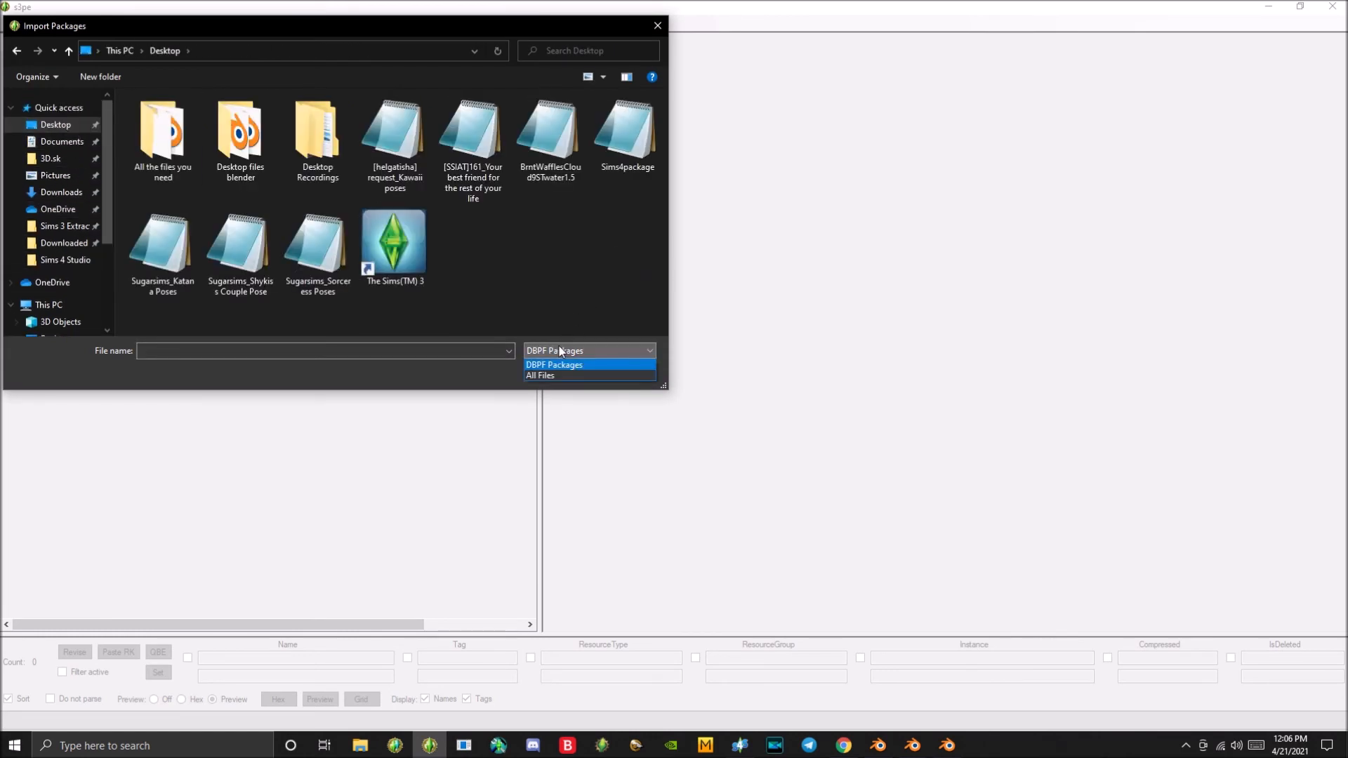
left_click(658, 26)
left_click(658, 25)
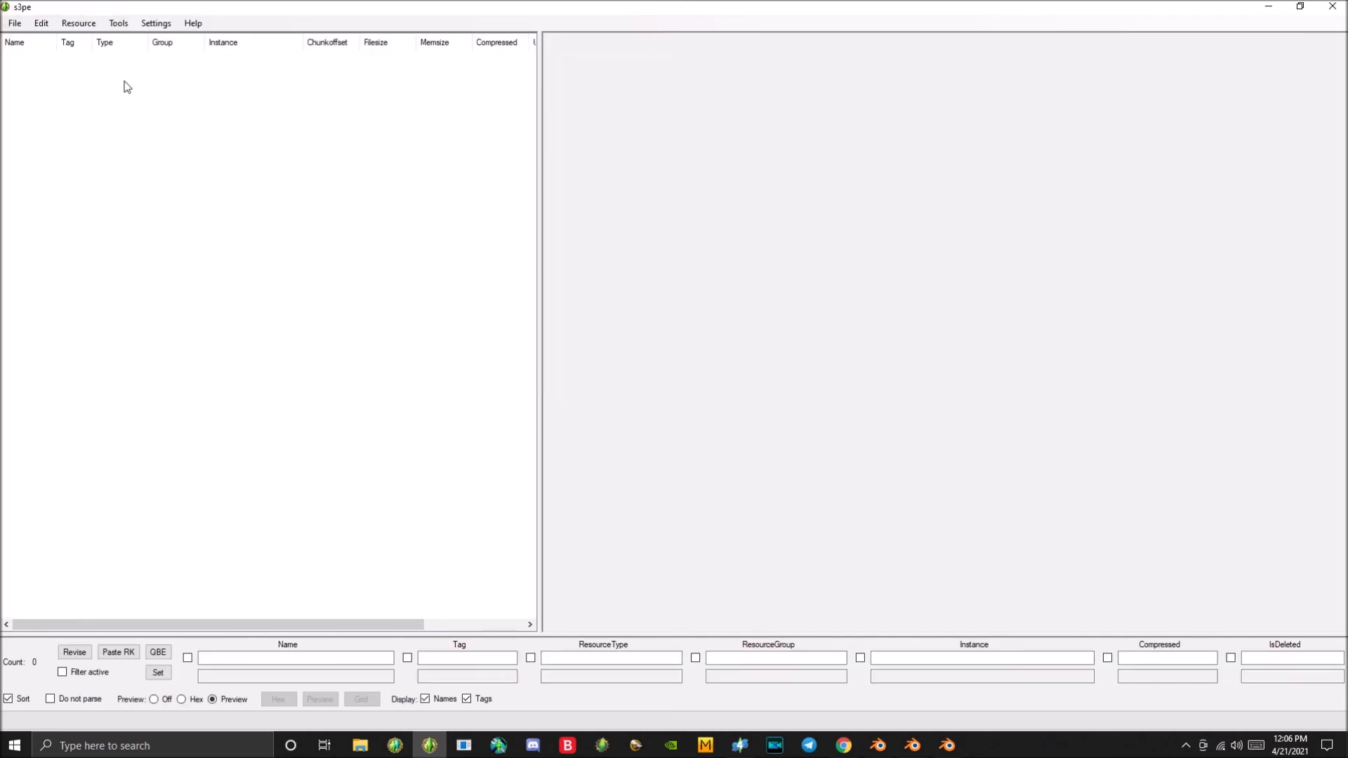
Start importing a resource from a file, browse to the Desktop, and show its files in the Details view
left_click(10, 25)
mouse_move(80, 25)
mouse_move(140, 202)
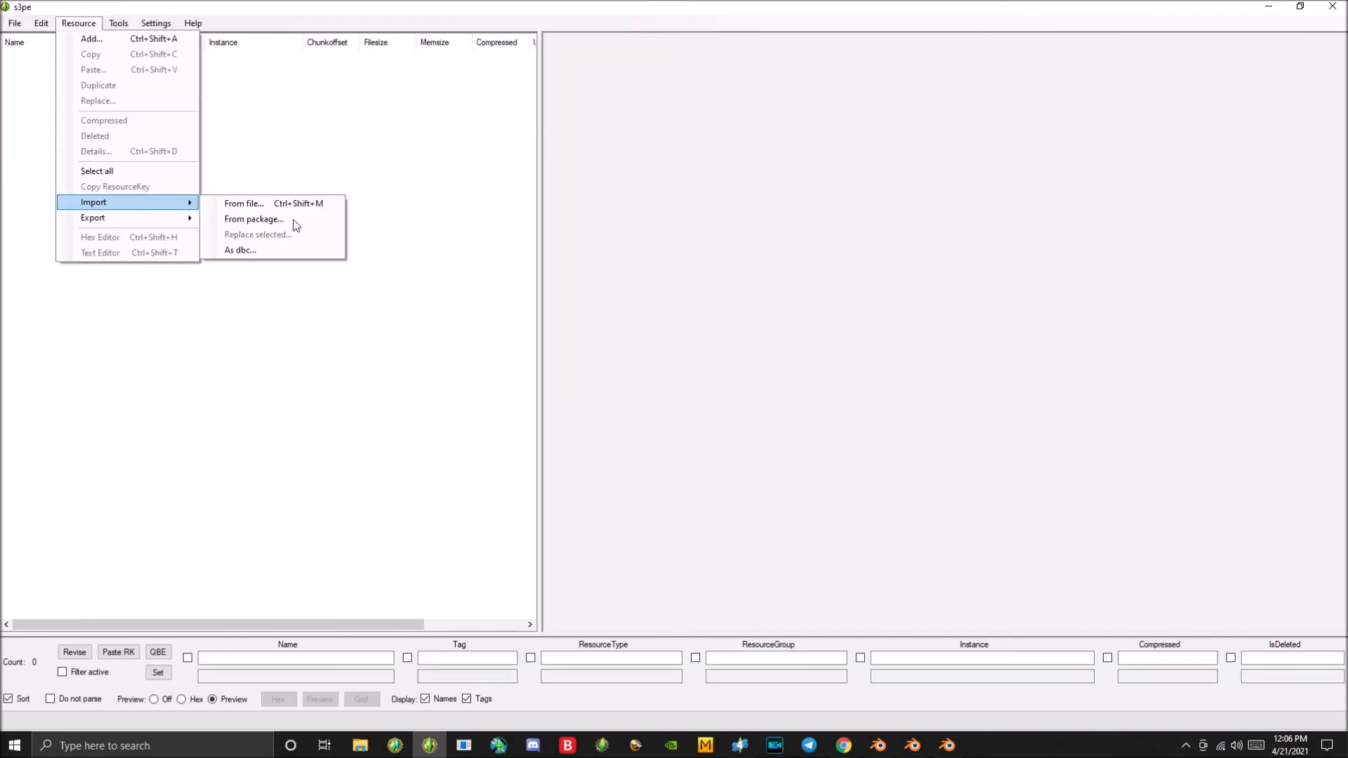
left_click(247, 200)
scroll(96, 171, "up", 3)
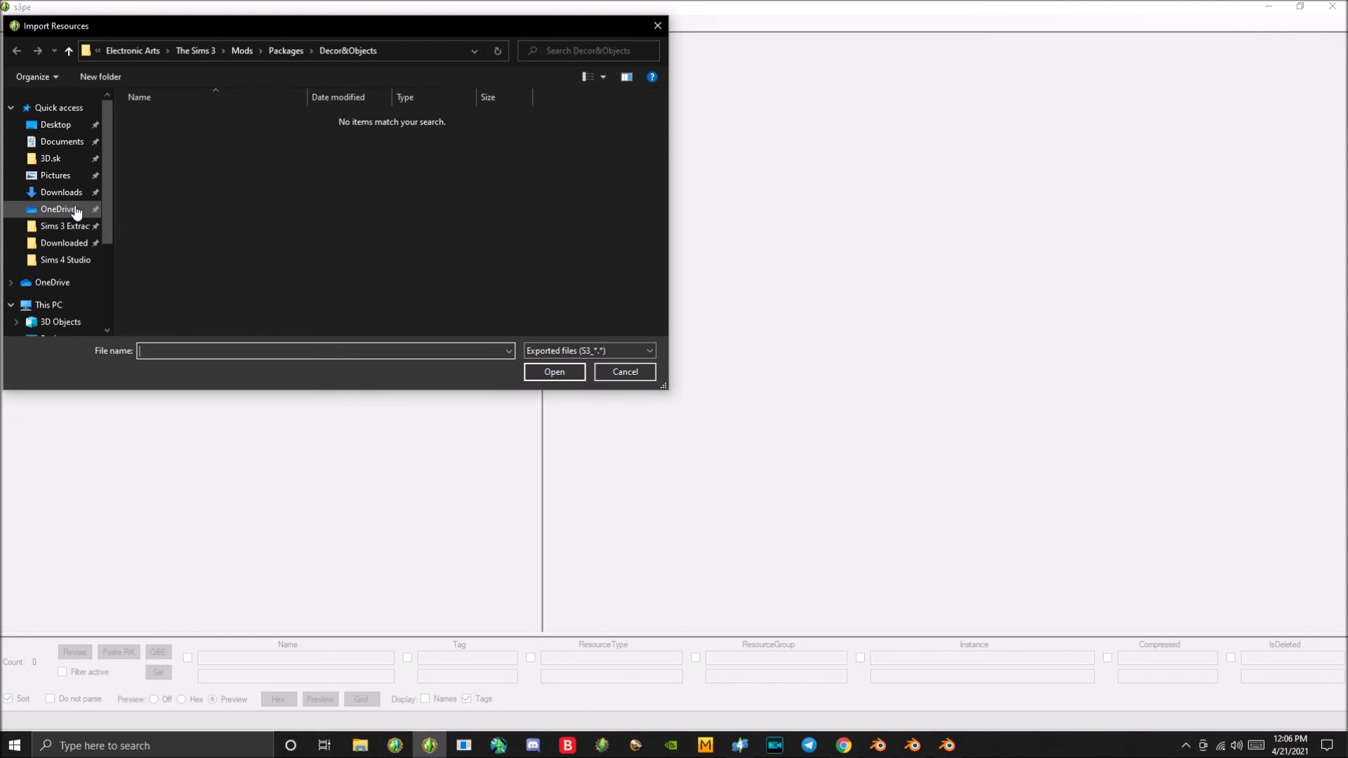
left_click(57, 125)
scroll(514, 242, "down", 2)
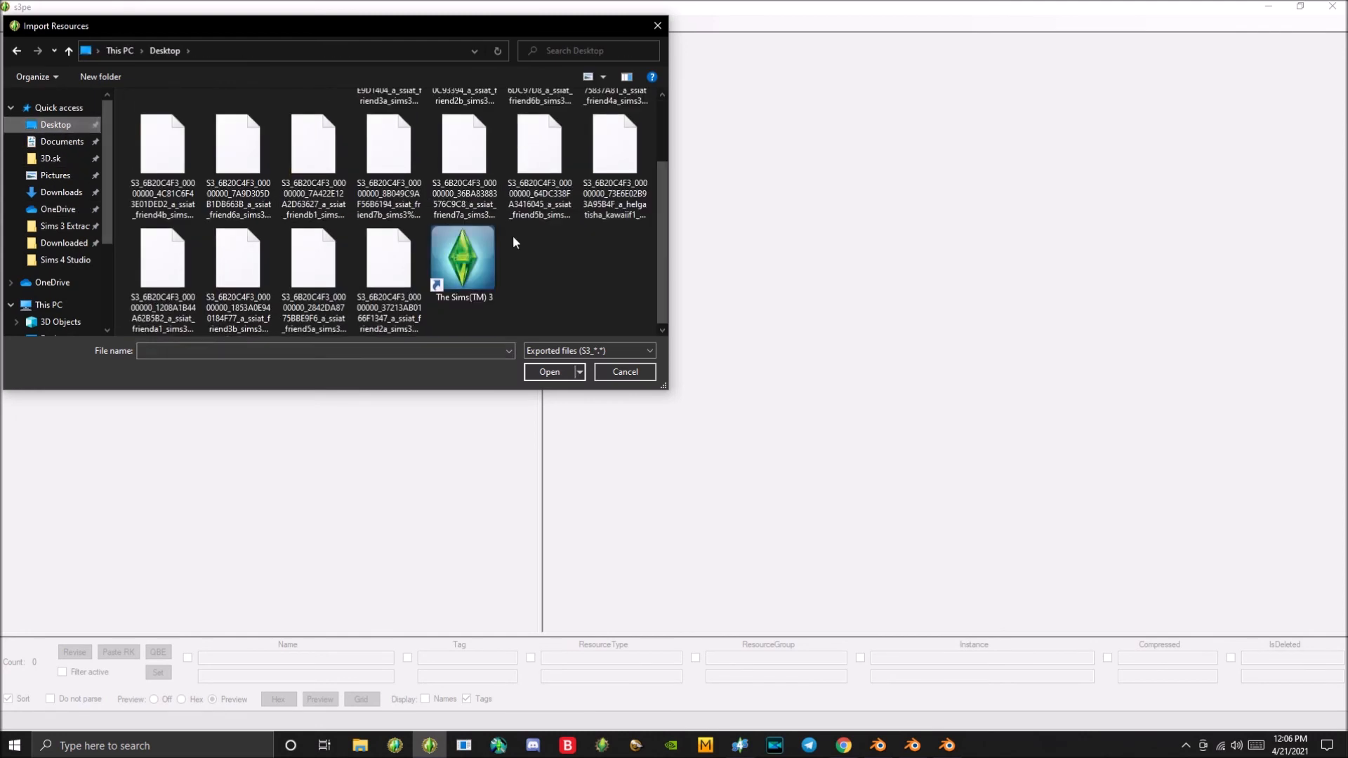
left_click(602, 78)
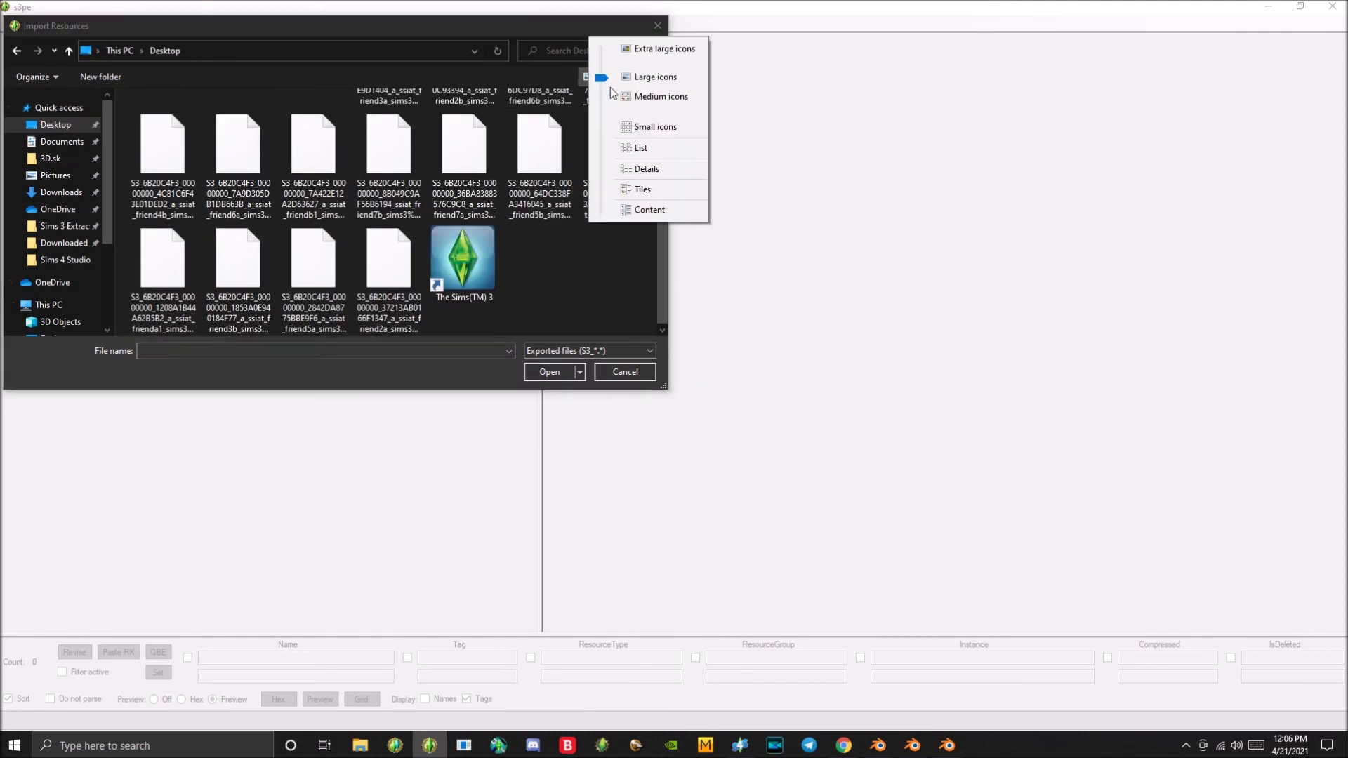
left_click(594, 175)
scroll(190, 204, "down", 2)
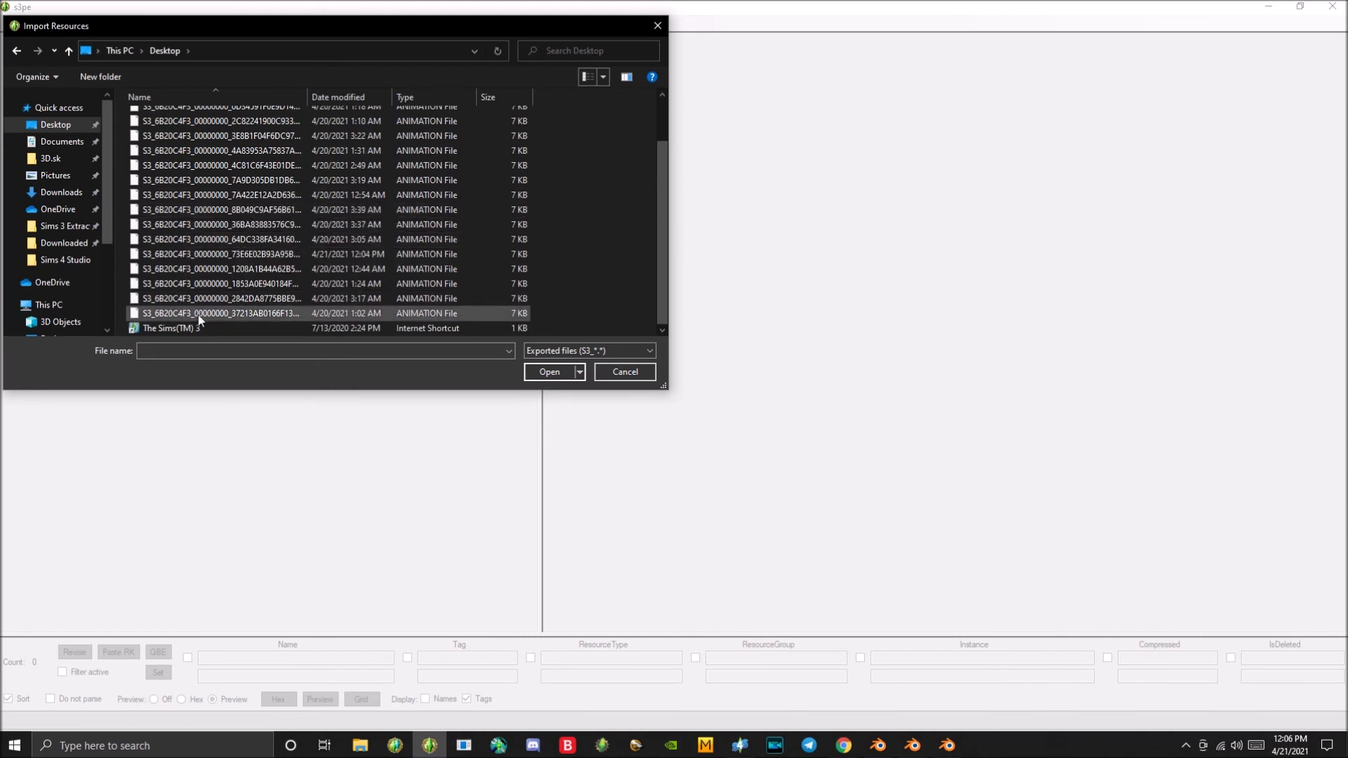
scroll(195, 295, "up", 2)
Import the a_ssiat_friend4a_sims3 CLIP animation into the package, accepting the default resource details
left_click_drag(124, 162, 179, 150)
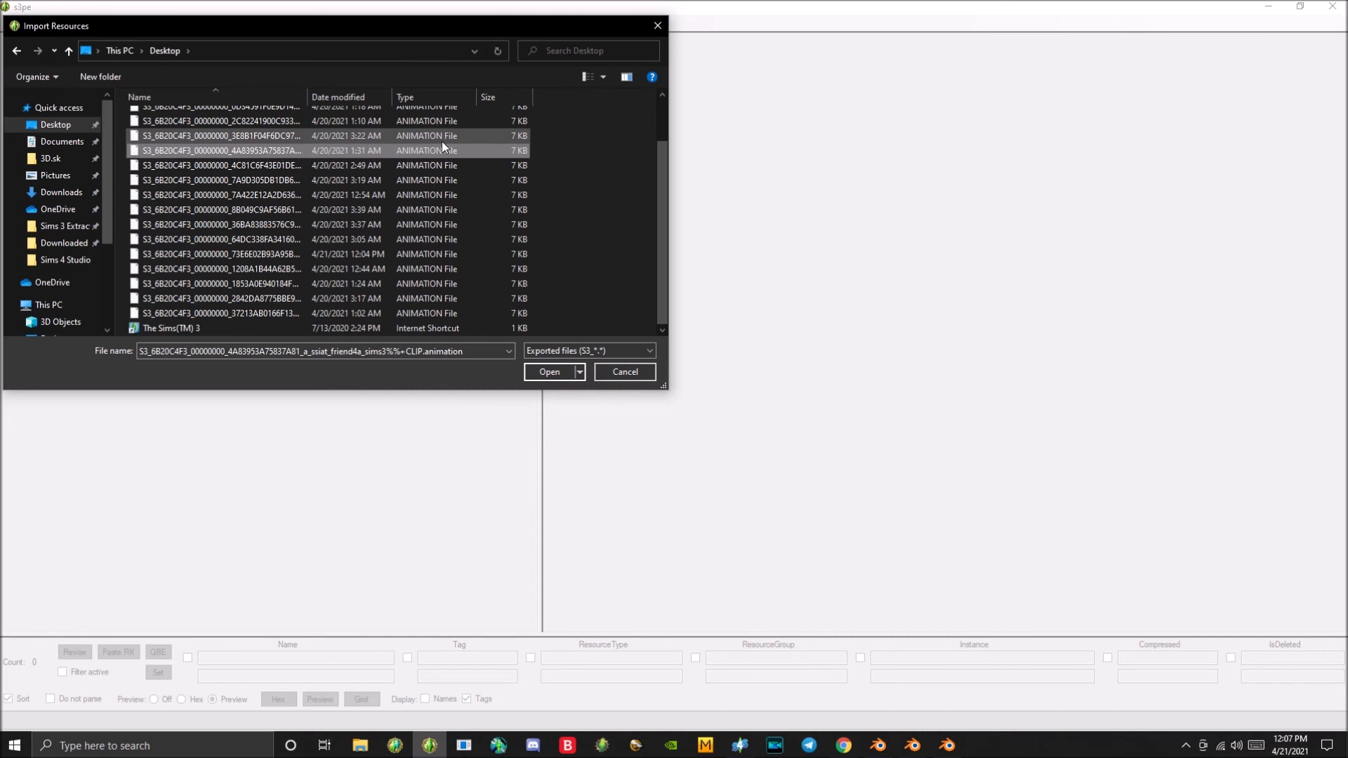
left_click(388, 359)
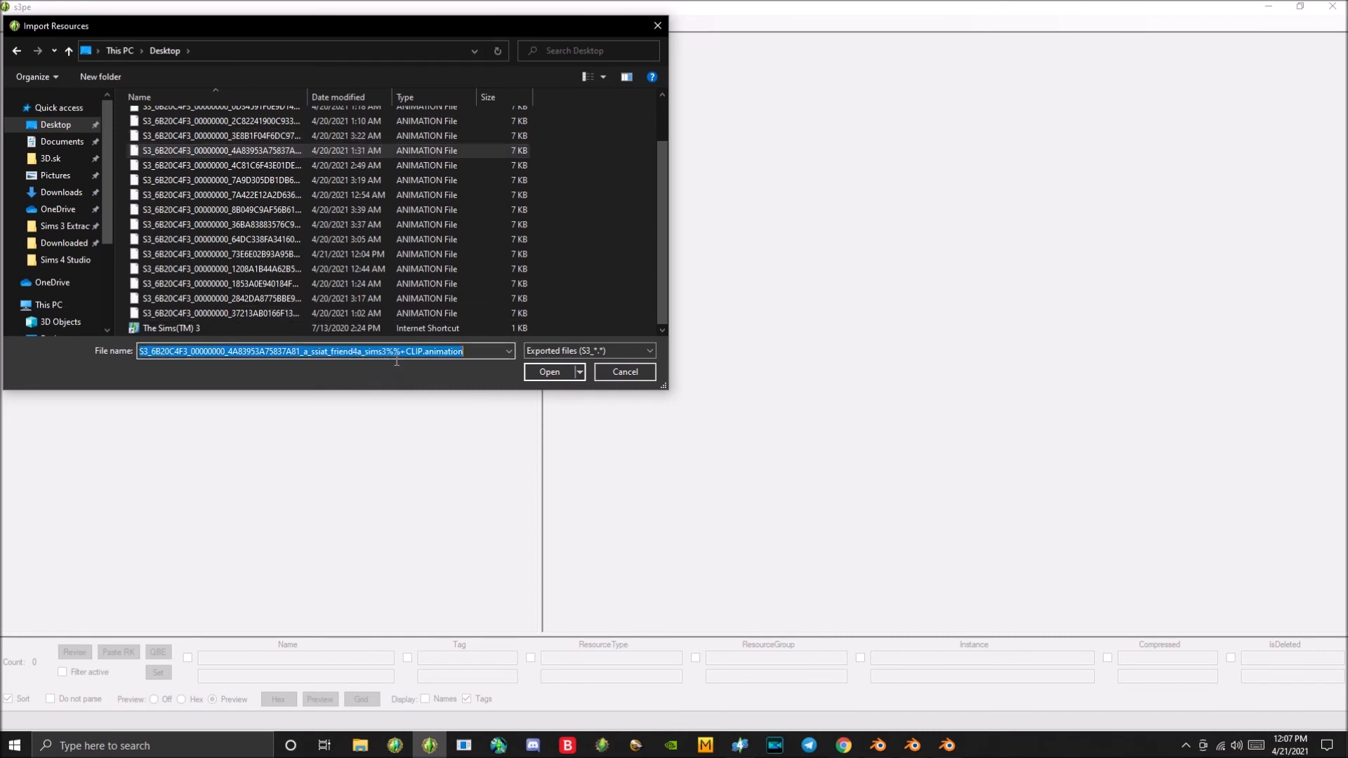
left_click(391, 358)
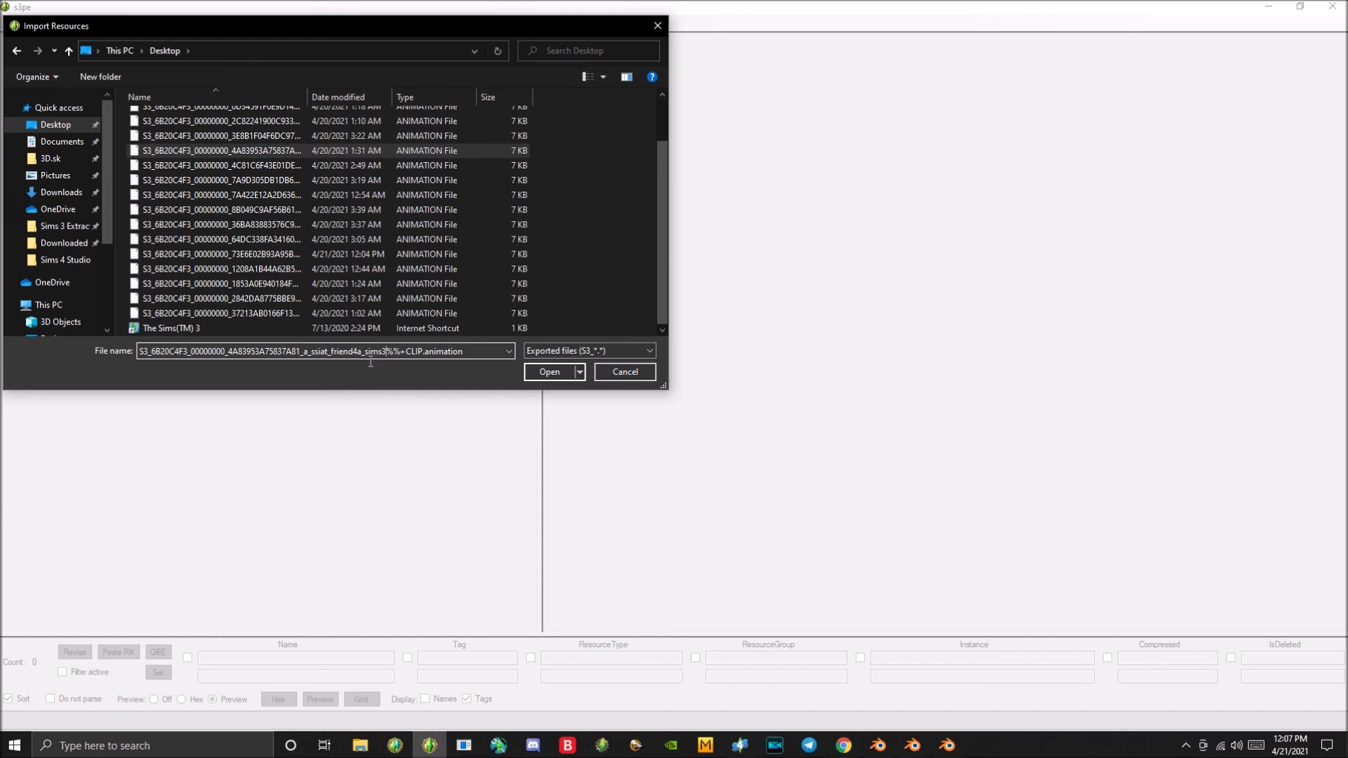
left_click_drag(361, 363, 386, 363)
left_click(553, 372)
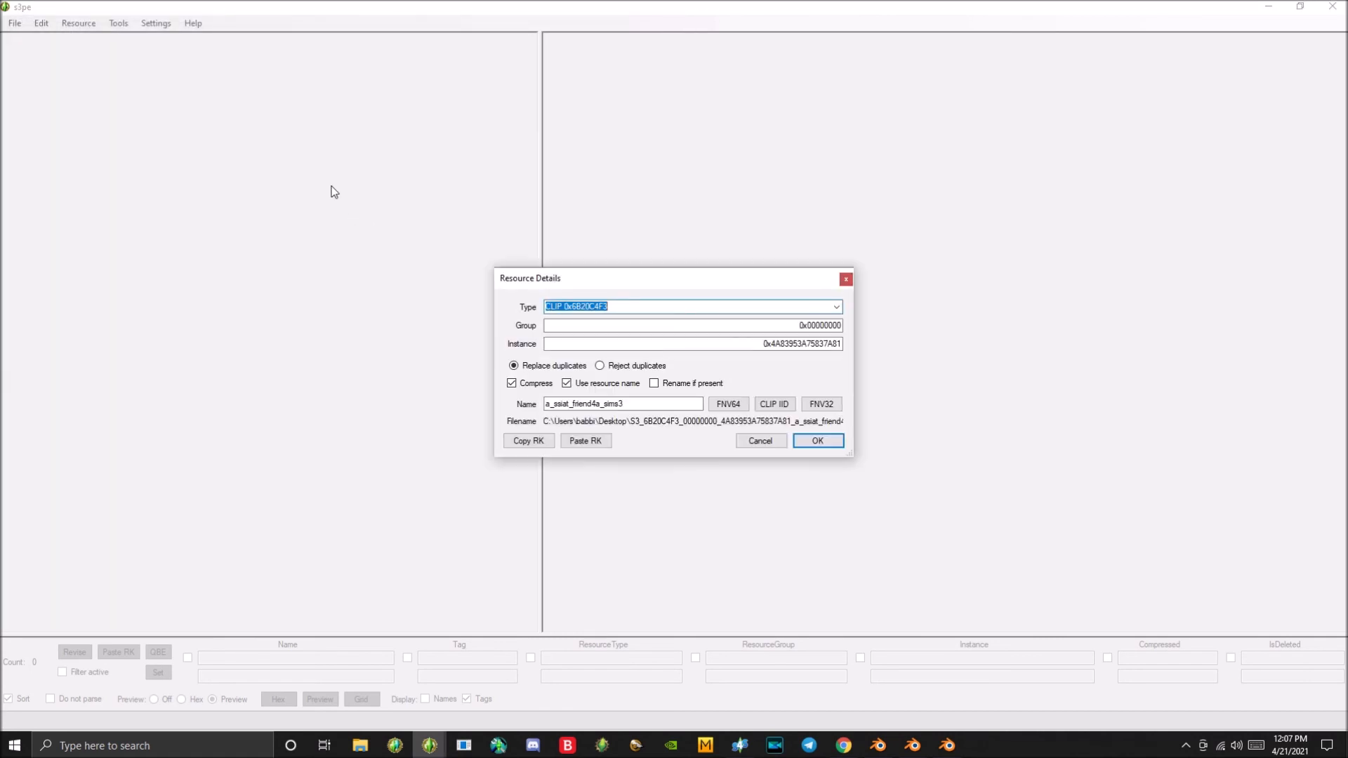
left_click(818, 442)
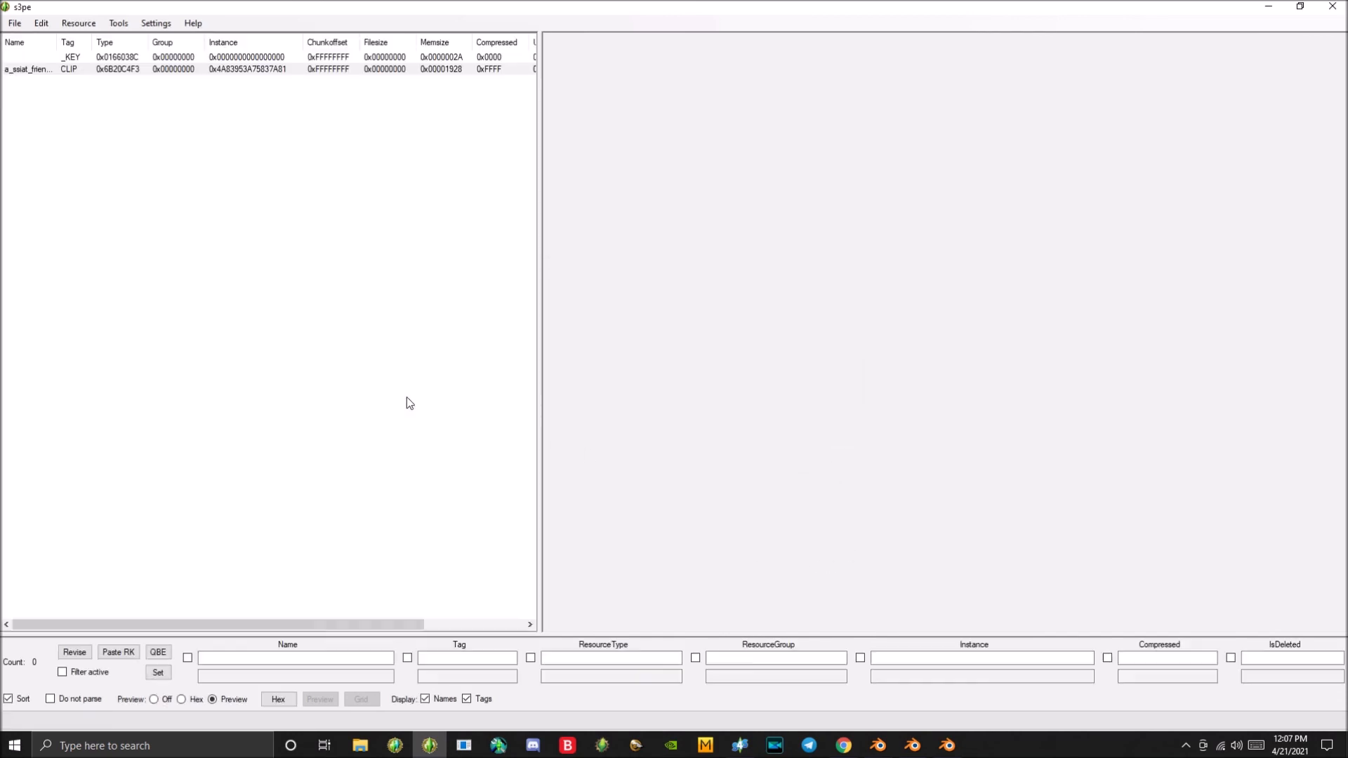
Try to save the package to the Desktop as [helgatisha] request_Kawaii poses4t3
left_click(15, 23)
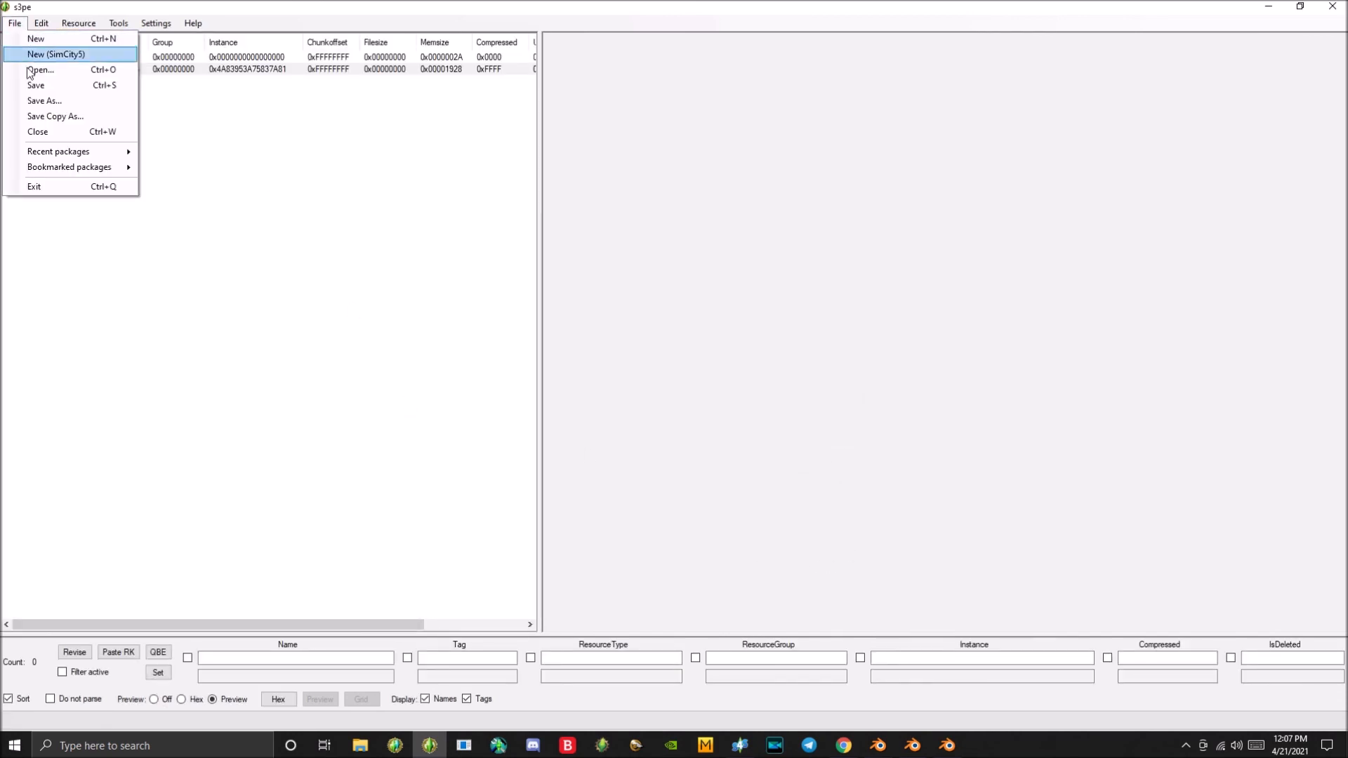
left_click(35, 102)
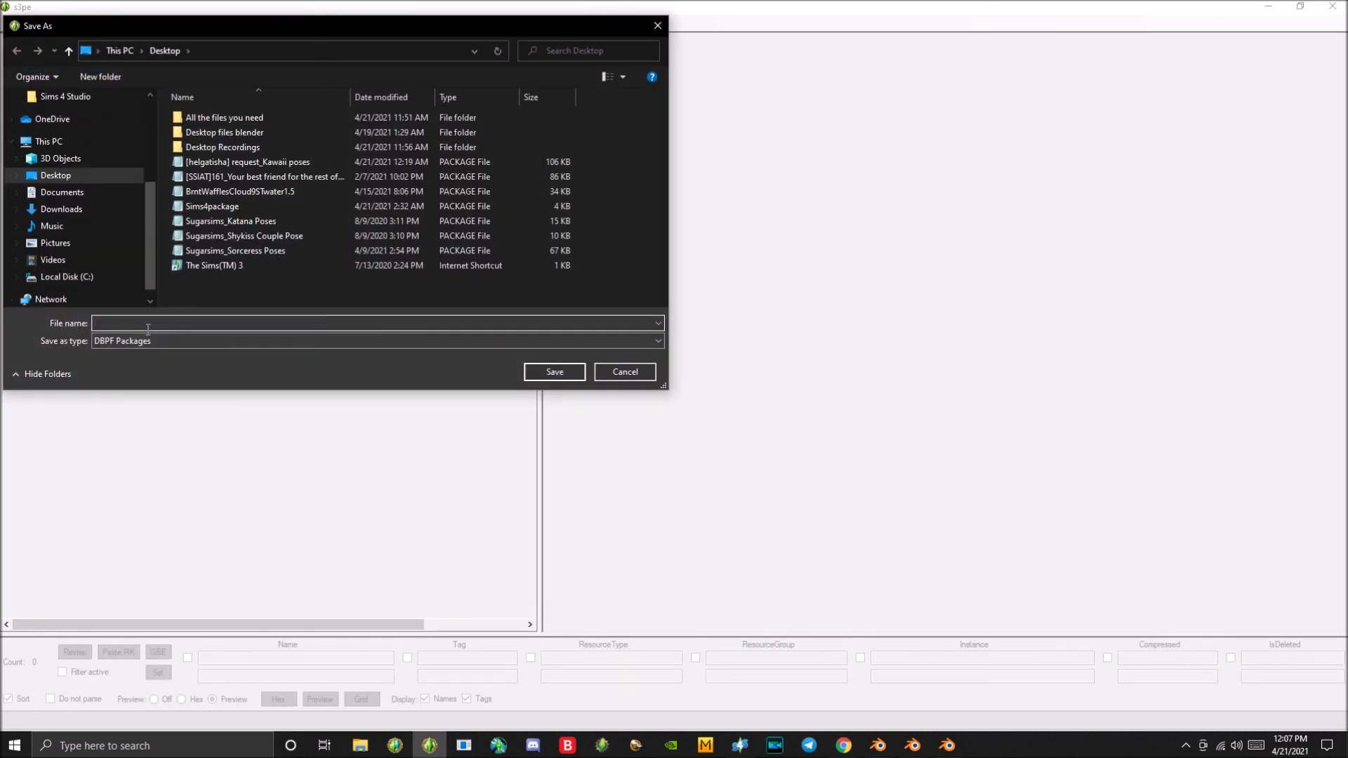
left_click(240, 163)
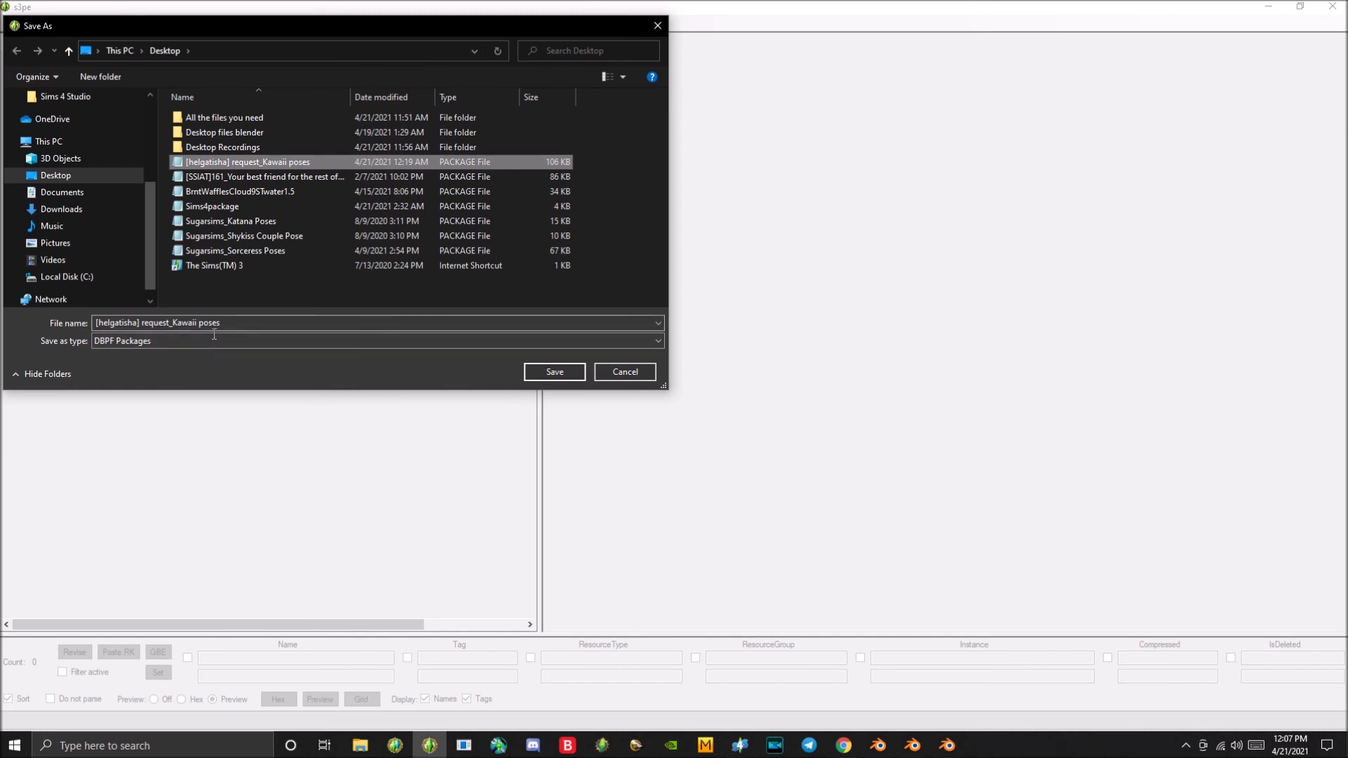
left_click(272, 326)
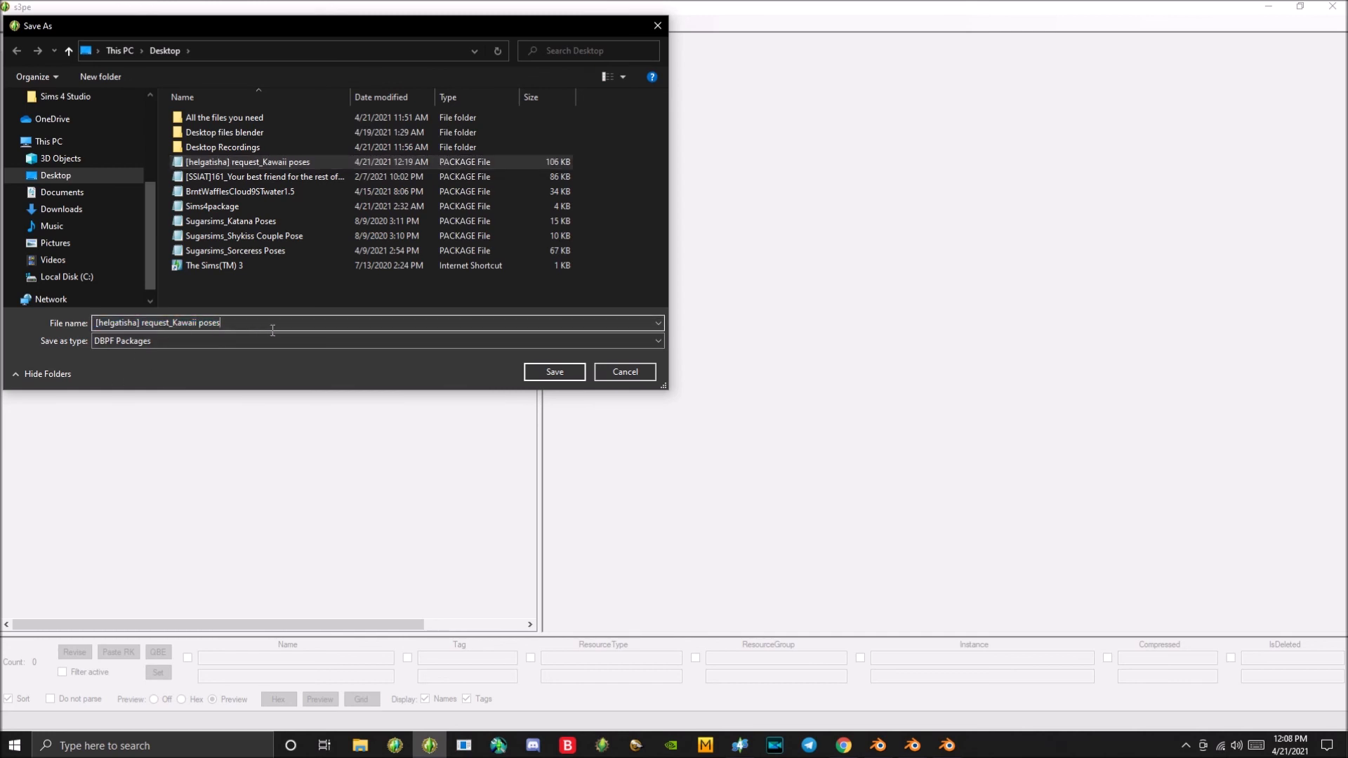
type("4")
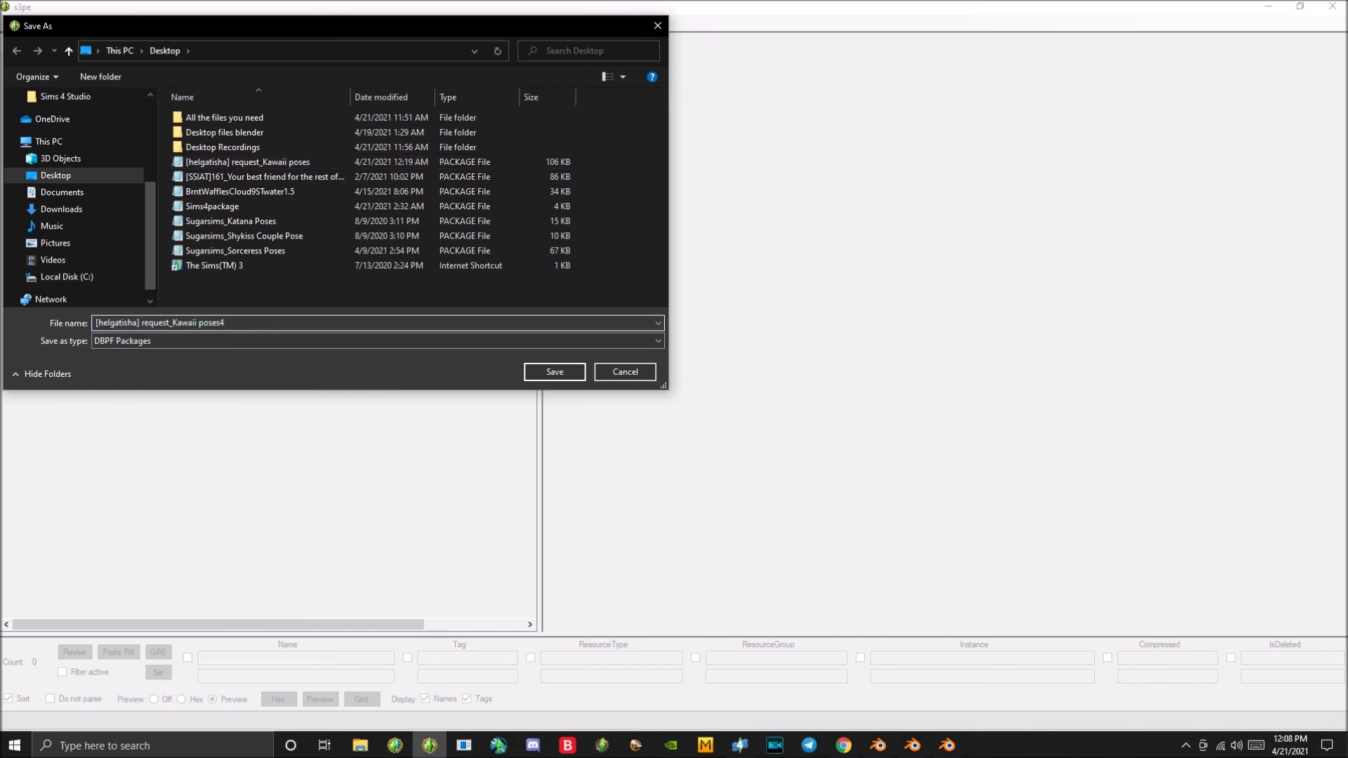
type("t3")
key("Return")
Close s3pe without saving the package changes, and switch to the Blender window with 1.blend
left_click(1333, 7)
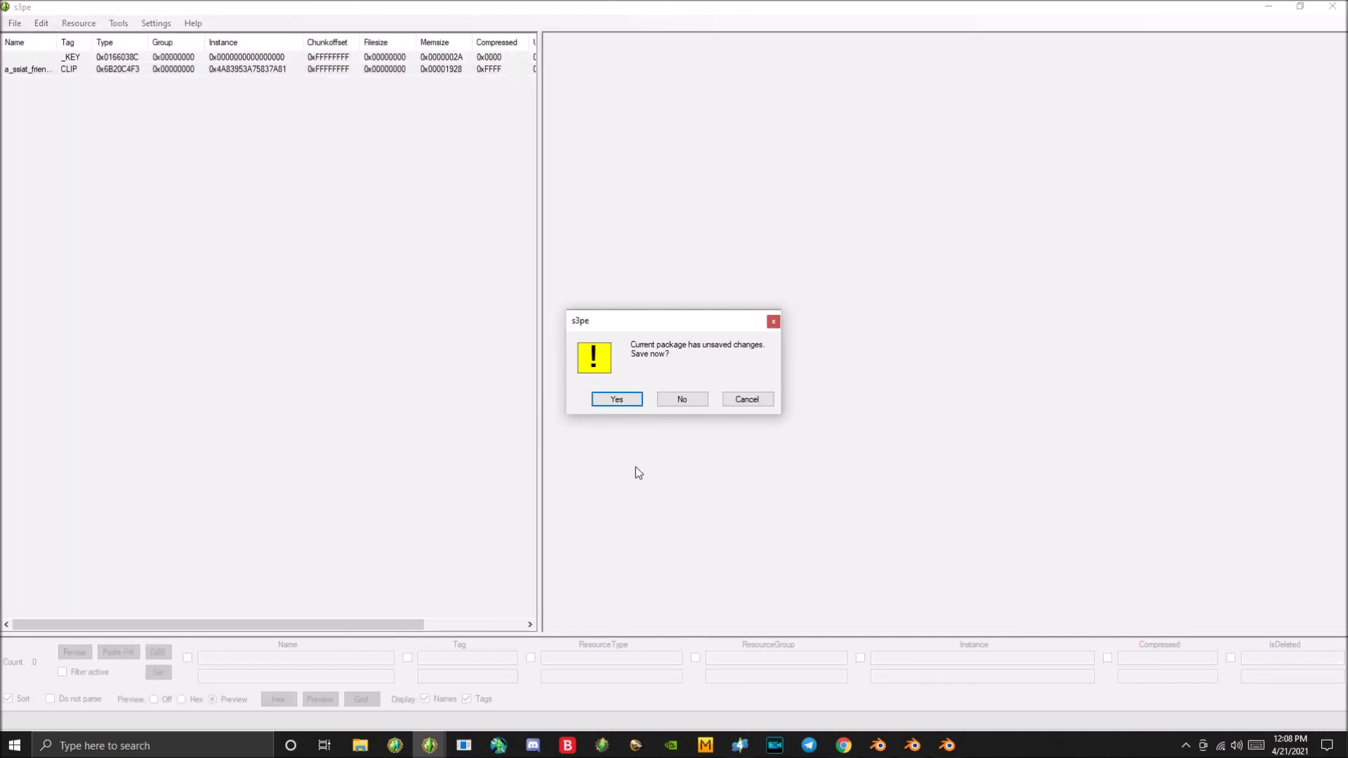
left_click(697, 399)
left_click(878, 746)
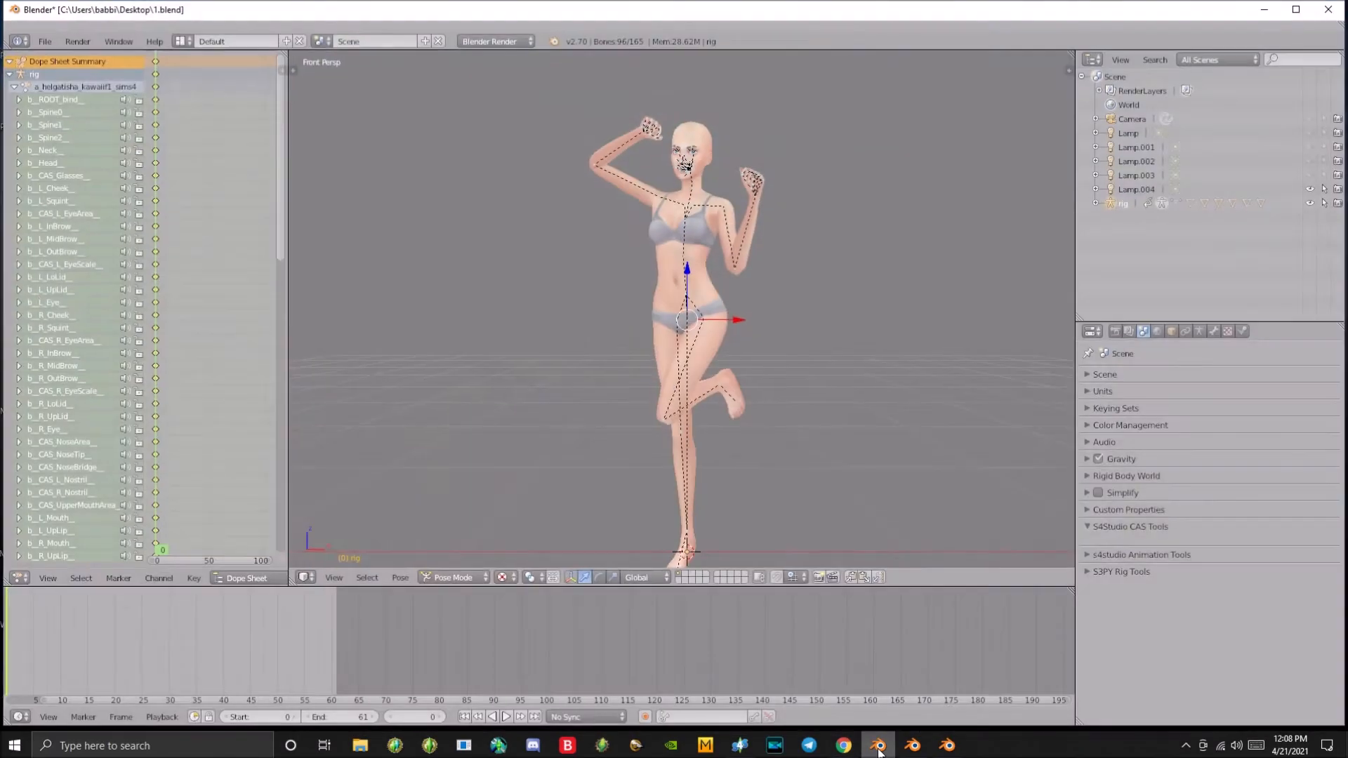